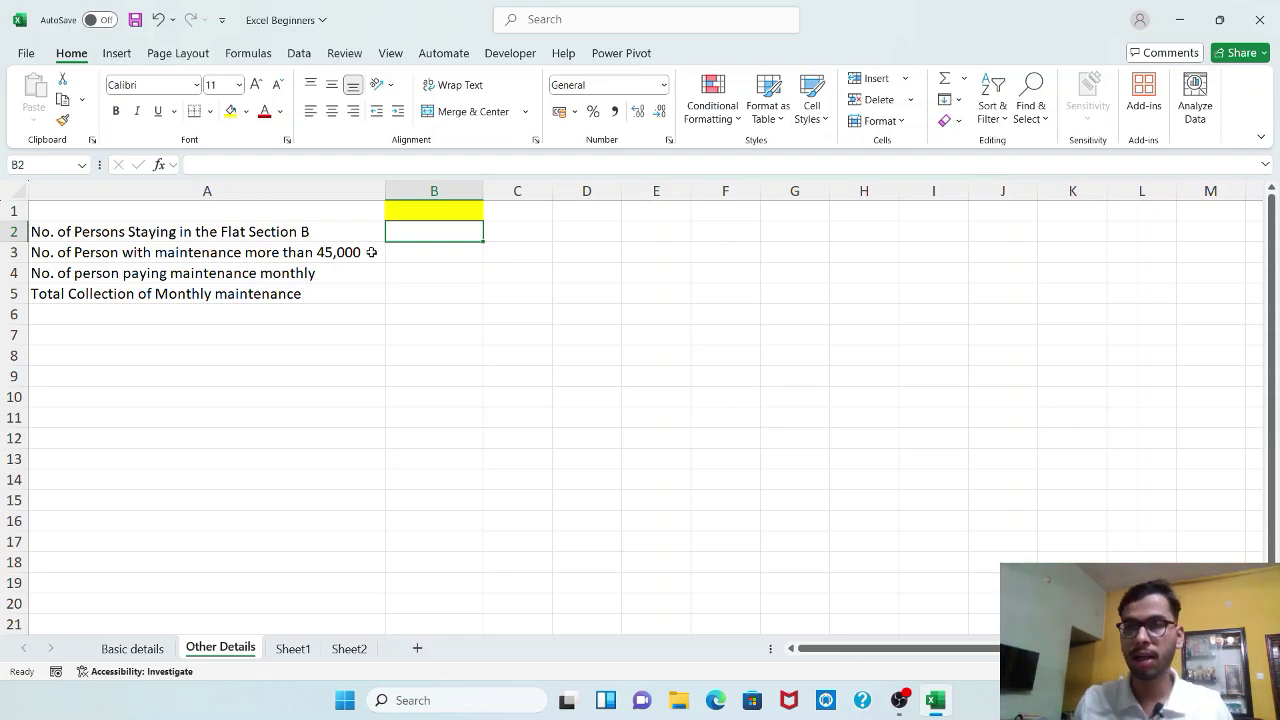
- Insert a blank column before the question labels and number rows 2 to 5 with the series 1 to 4
{"action": "left_click", "coordinate": [275, 195]}
{"action": "key", "text": "ctrl+shift+plus"}
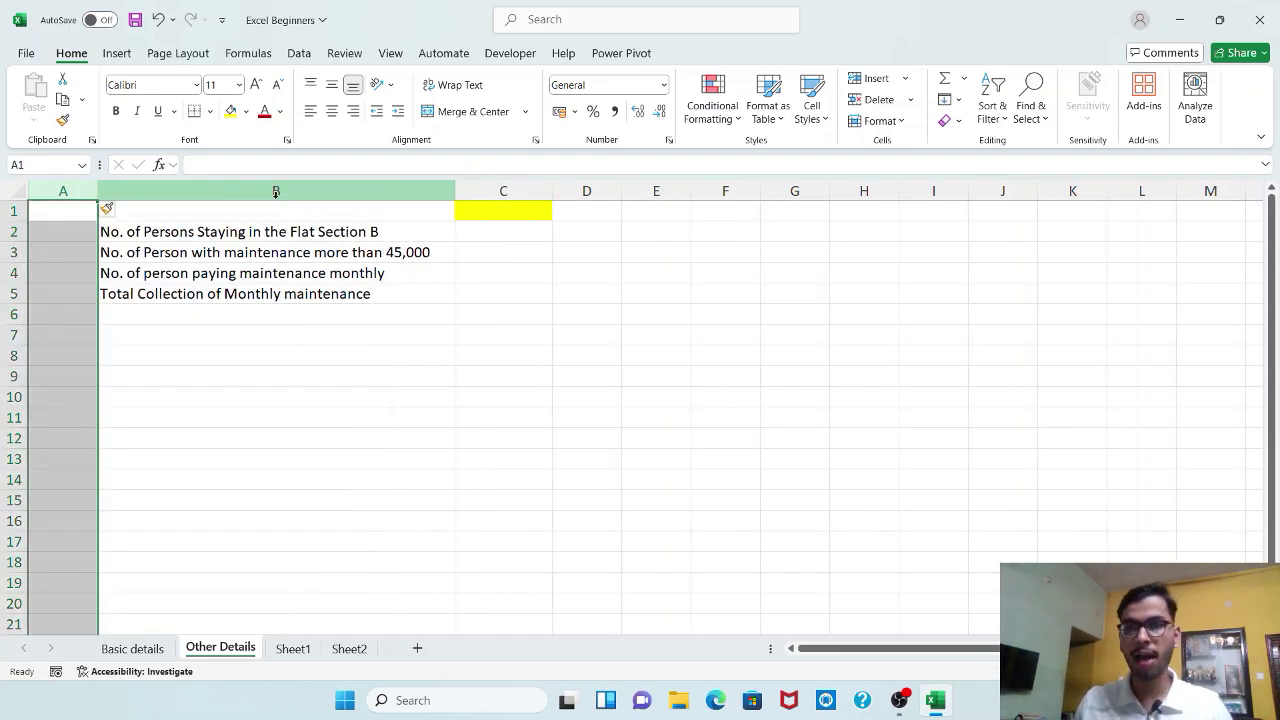
{"action": "left_click", "coordinate": [90, 226]}
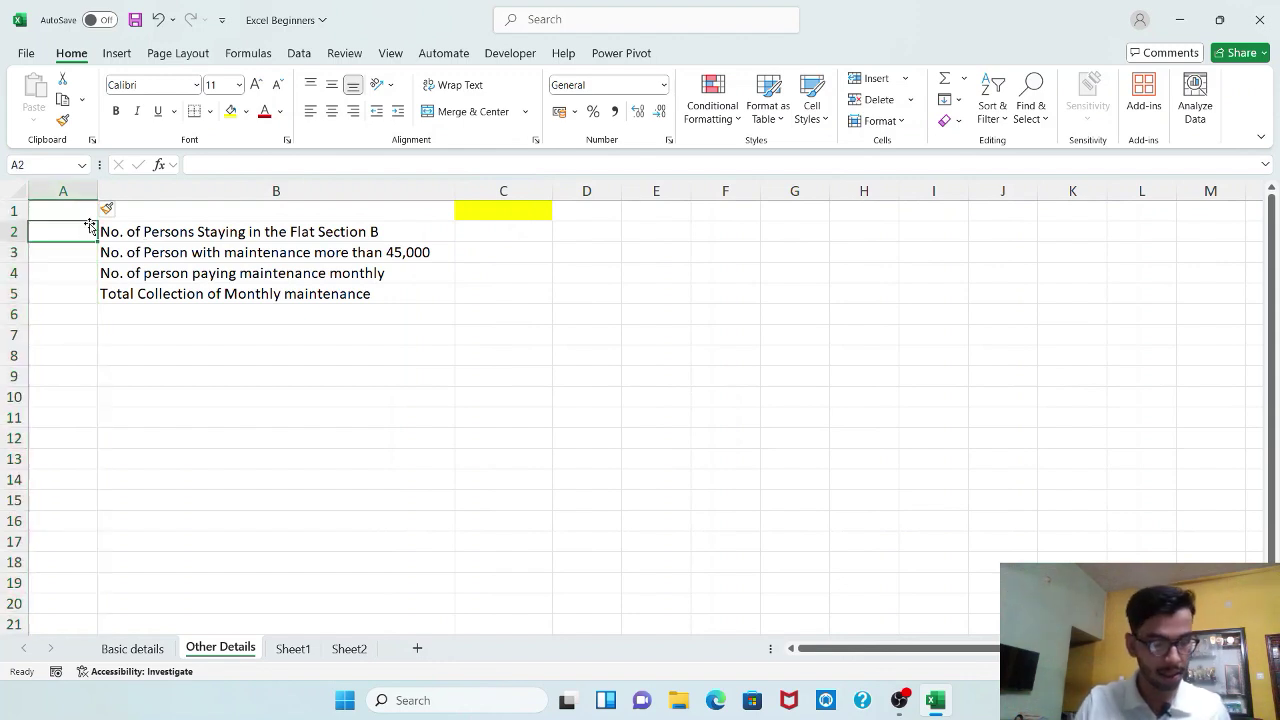
{"action": "type", "text": "1"}
{"action": "key", "text": "Return"}
{"action": "type", "text": "2"}
{"action": "key", "text": "Return"}
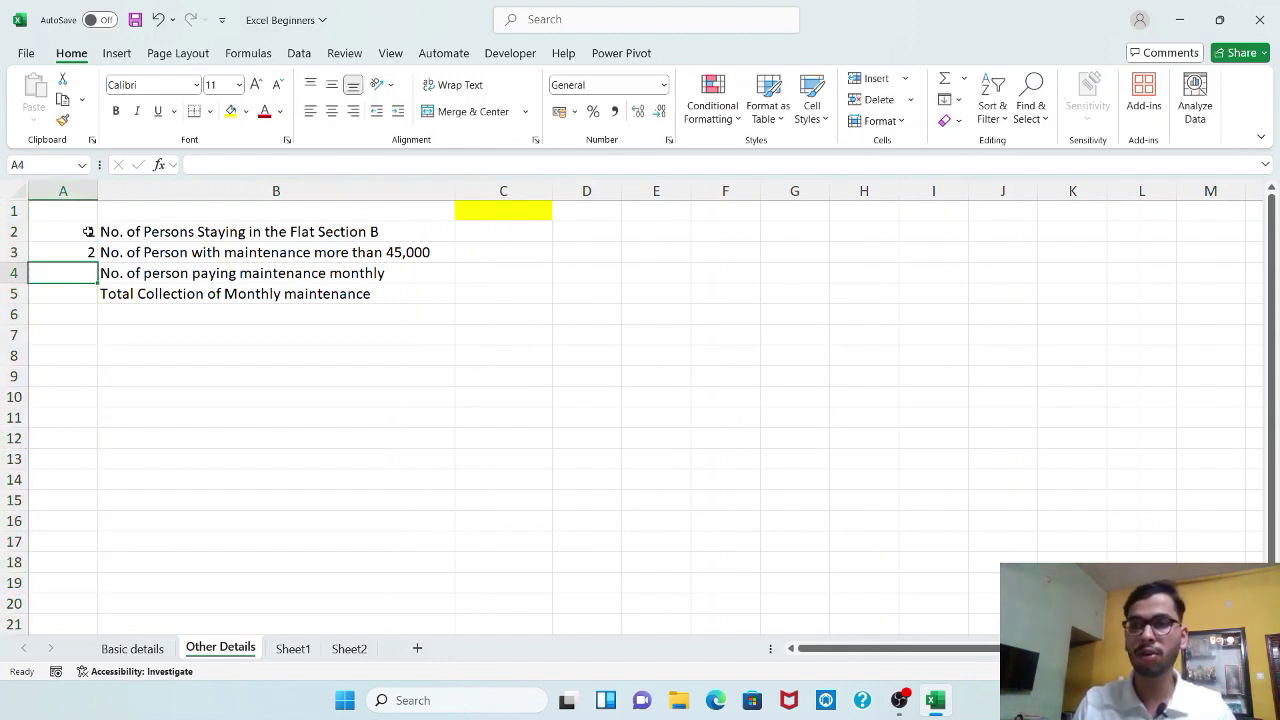
{"action": "left_click_drag", "start_coordinate": [91, 231], "coordinate": [98, 303]}
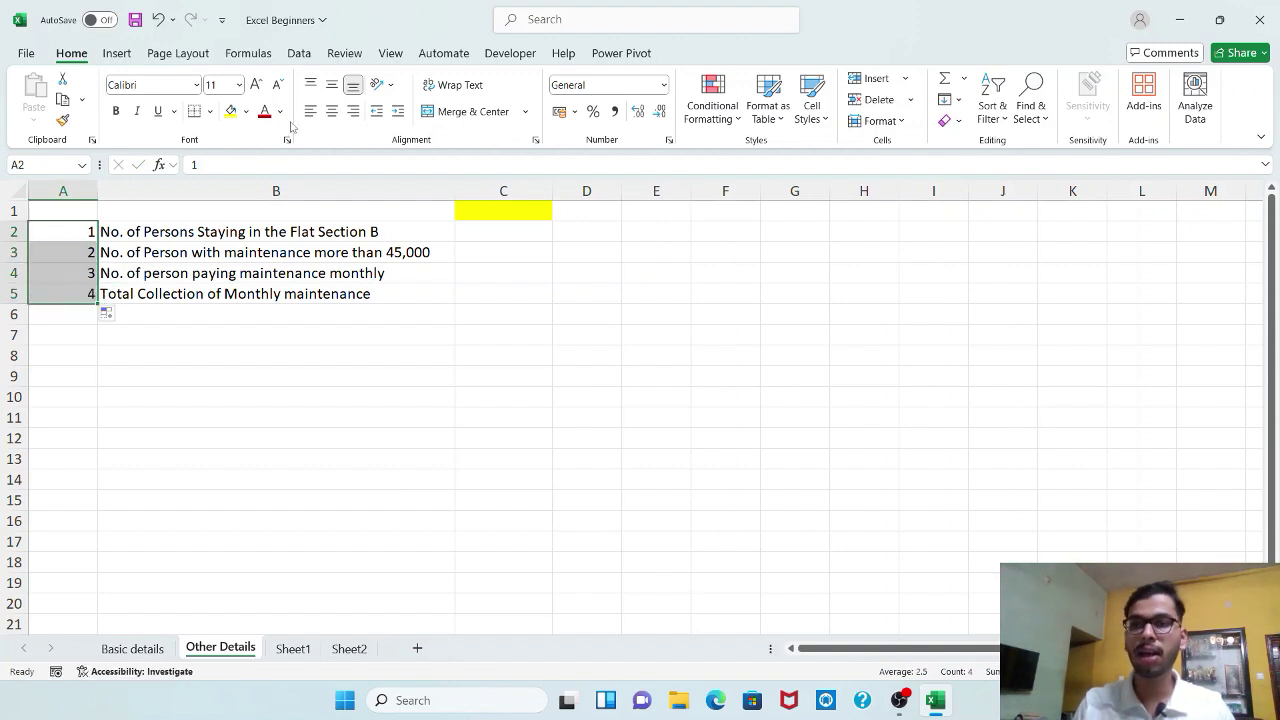
- Centre the serial numbers in A2:A5 and narrow column A
{"action": "left_click", "coordinate": [333, 112]}
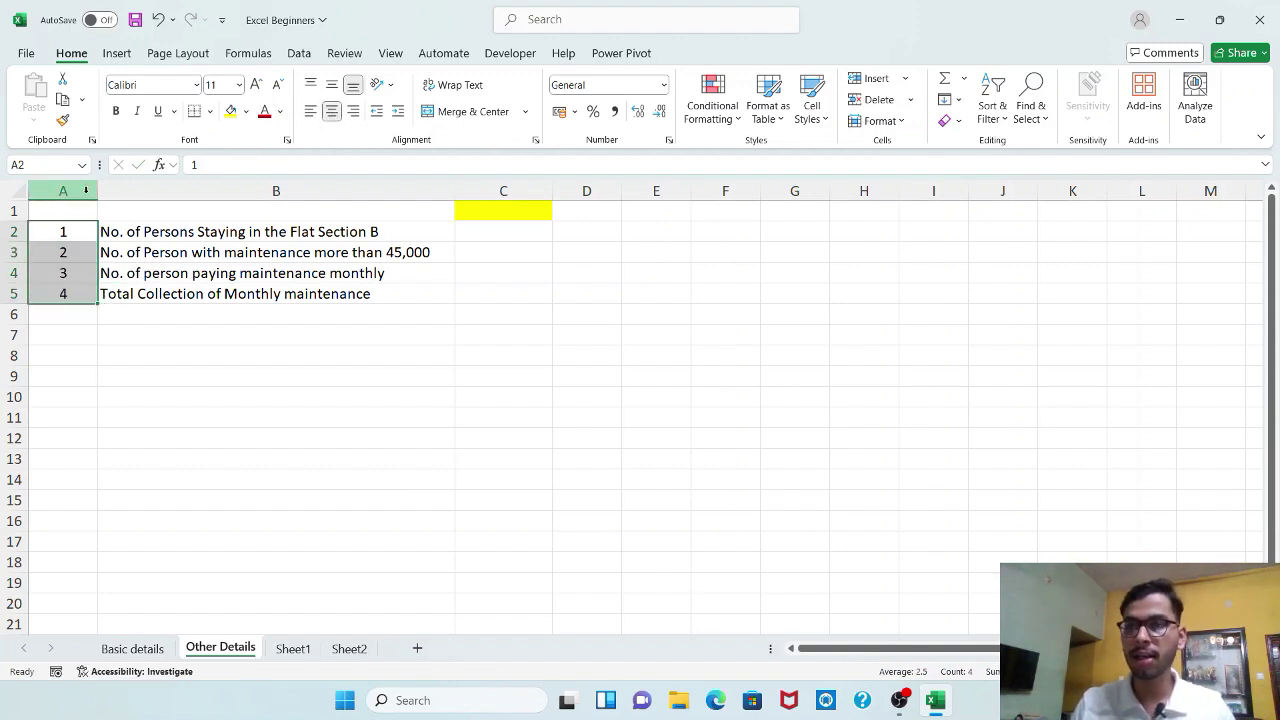
{"action": "left_click_drag", "start_coordinate": [91, 190], "coordinate": [77, 190]}
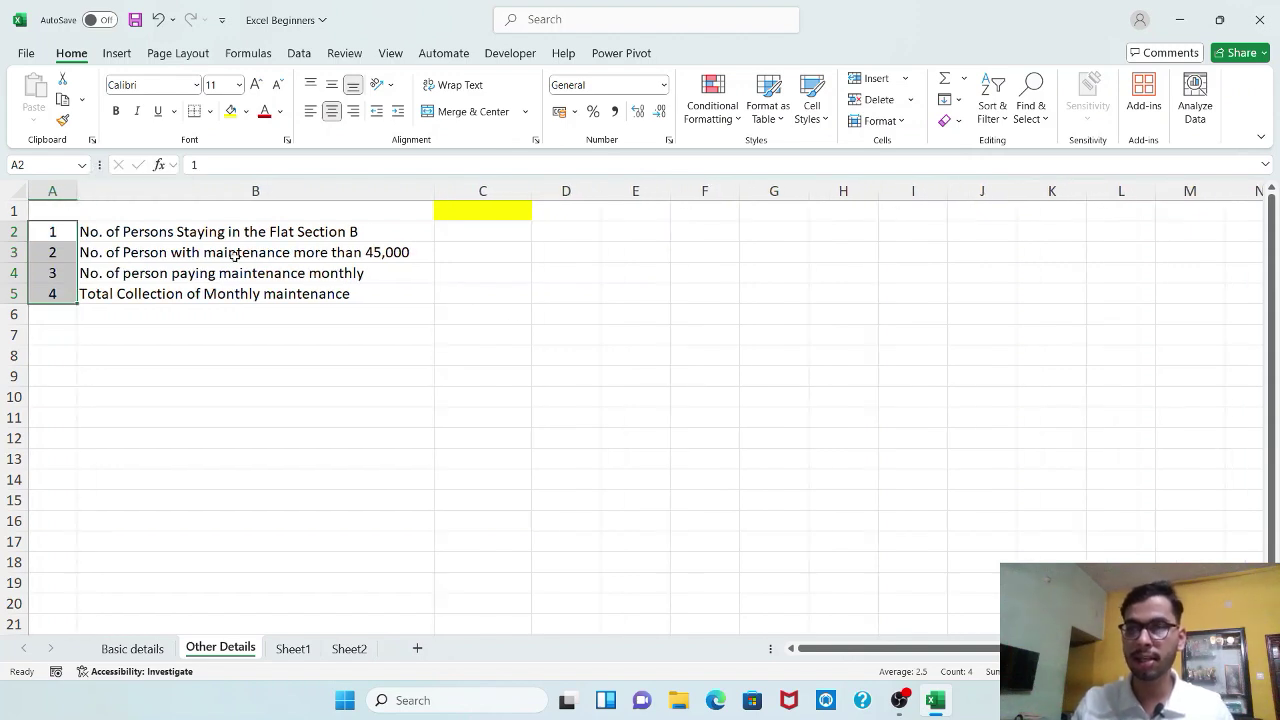
{"action": "left_click", "coordinate": [700, 349]}
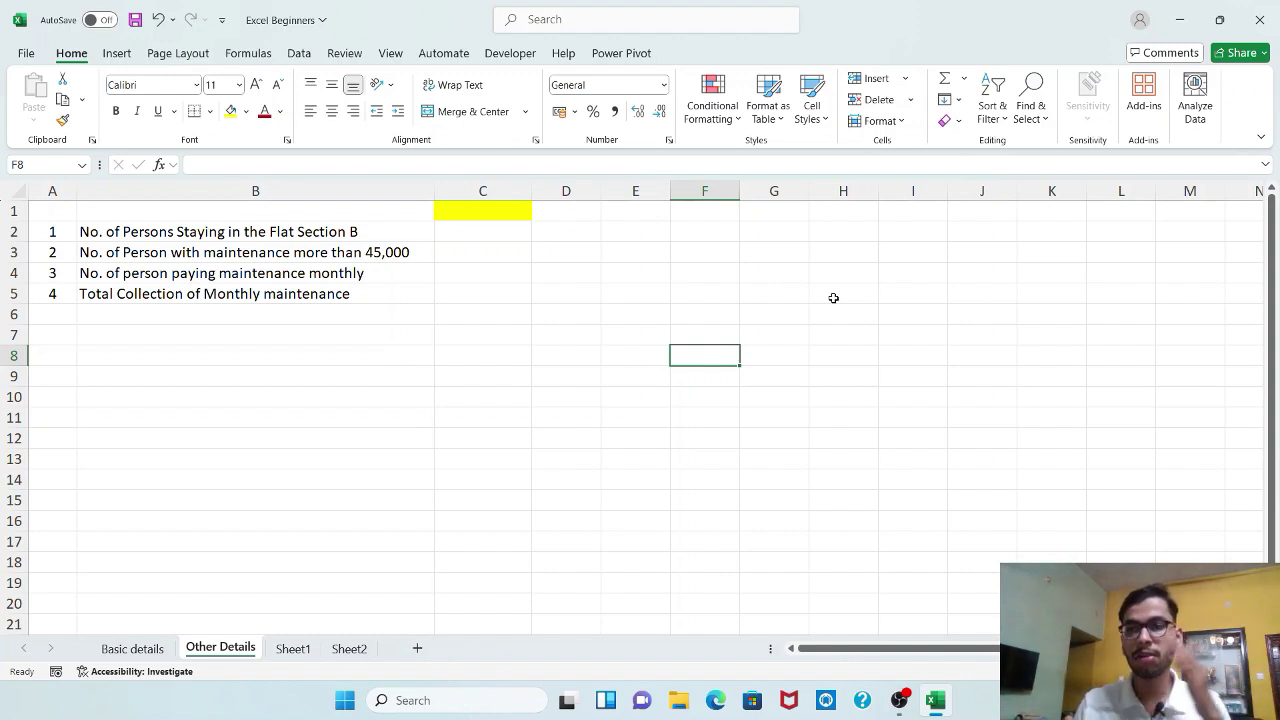
- In C2, count the persons in flat section B with COUNTIF over D2:D15 of the Basic details sheet and the criterion "B"
{"action": "left_click", "coordinate": [514, 237]}
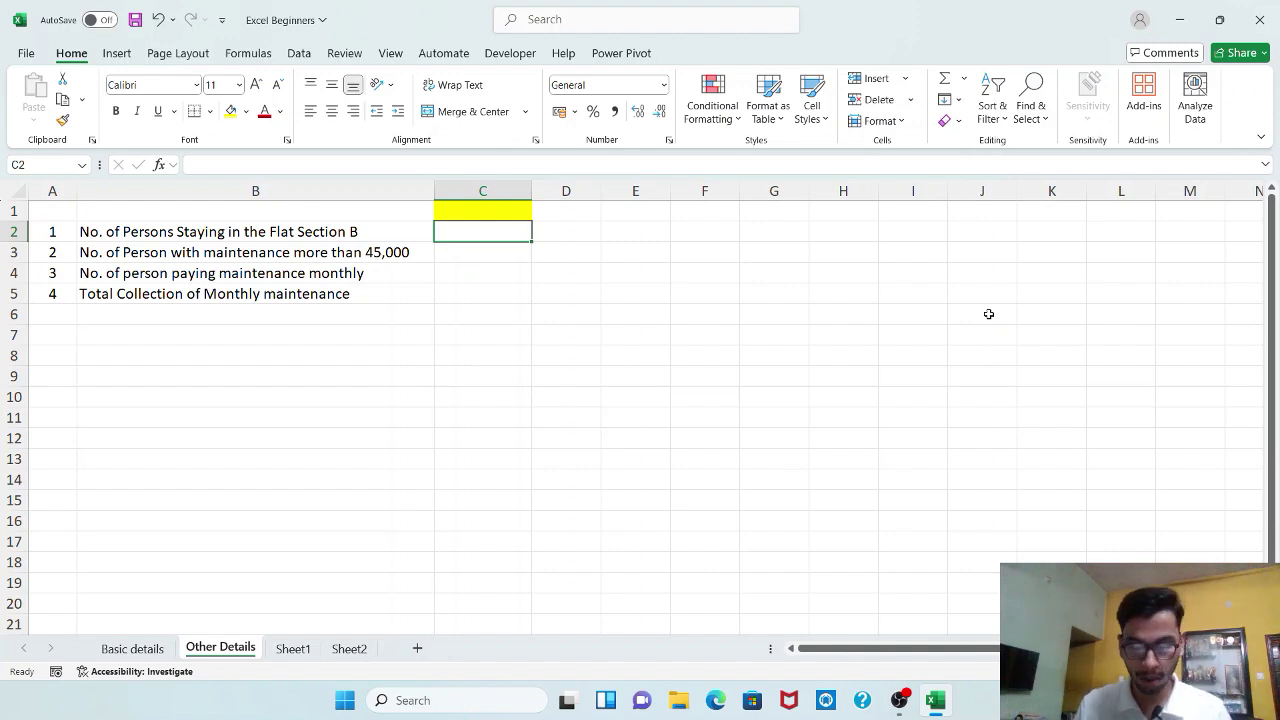
{"action": "type", "text": "=coun"}
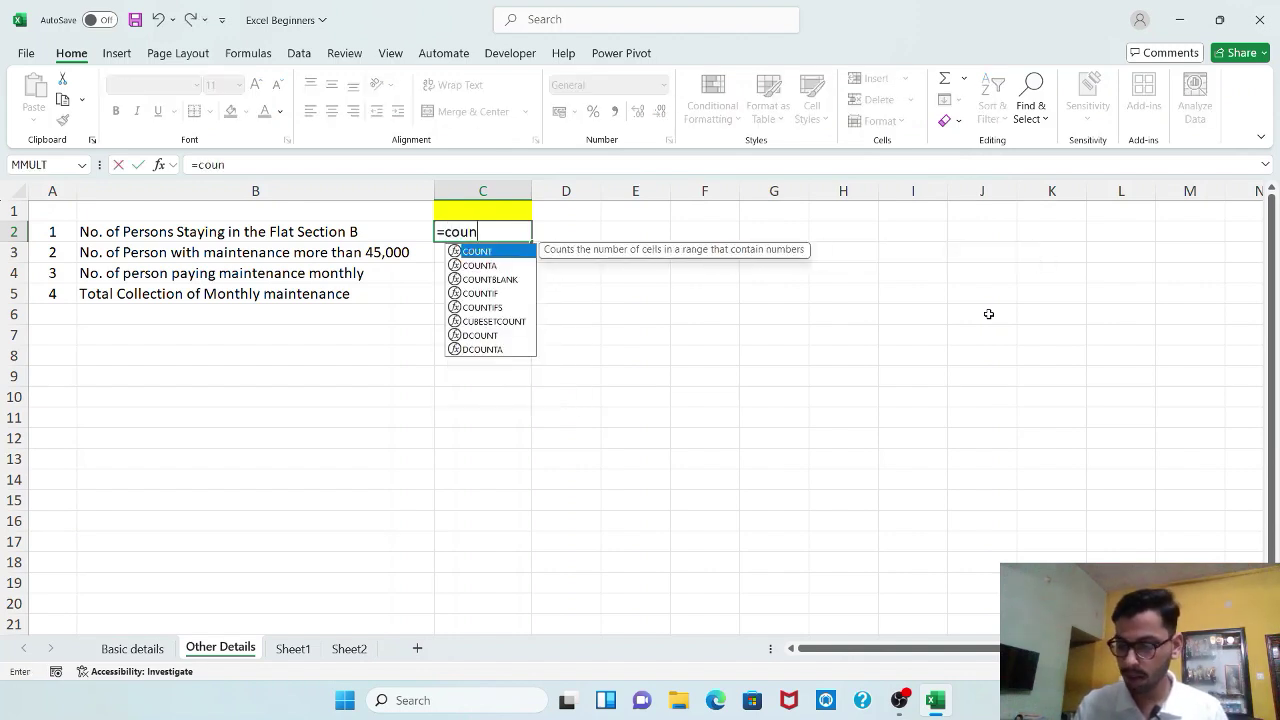
{"action": "type", "text": "tif"}
{"action": "key", "text": "Tab"}
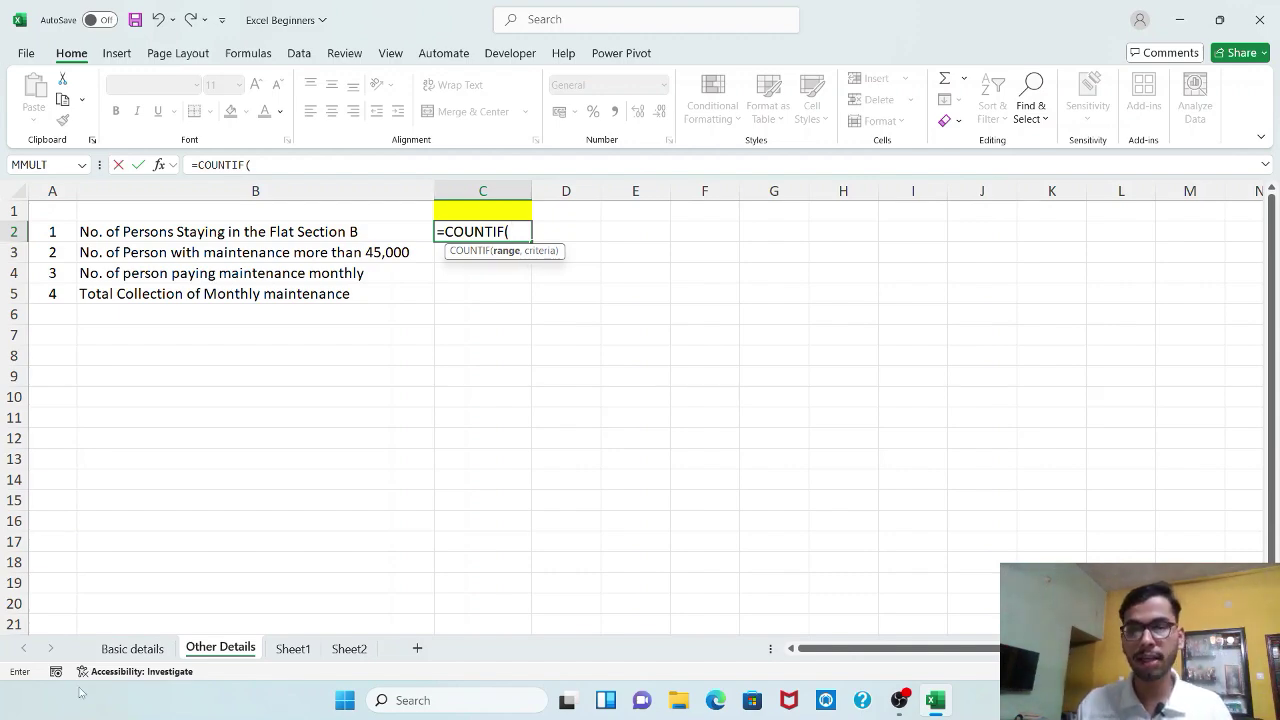
{"action": "left_click", "coordinate": [130, 650]}
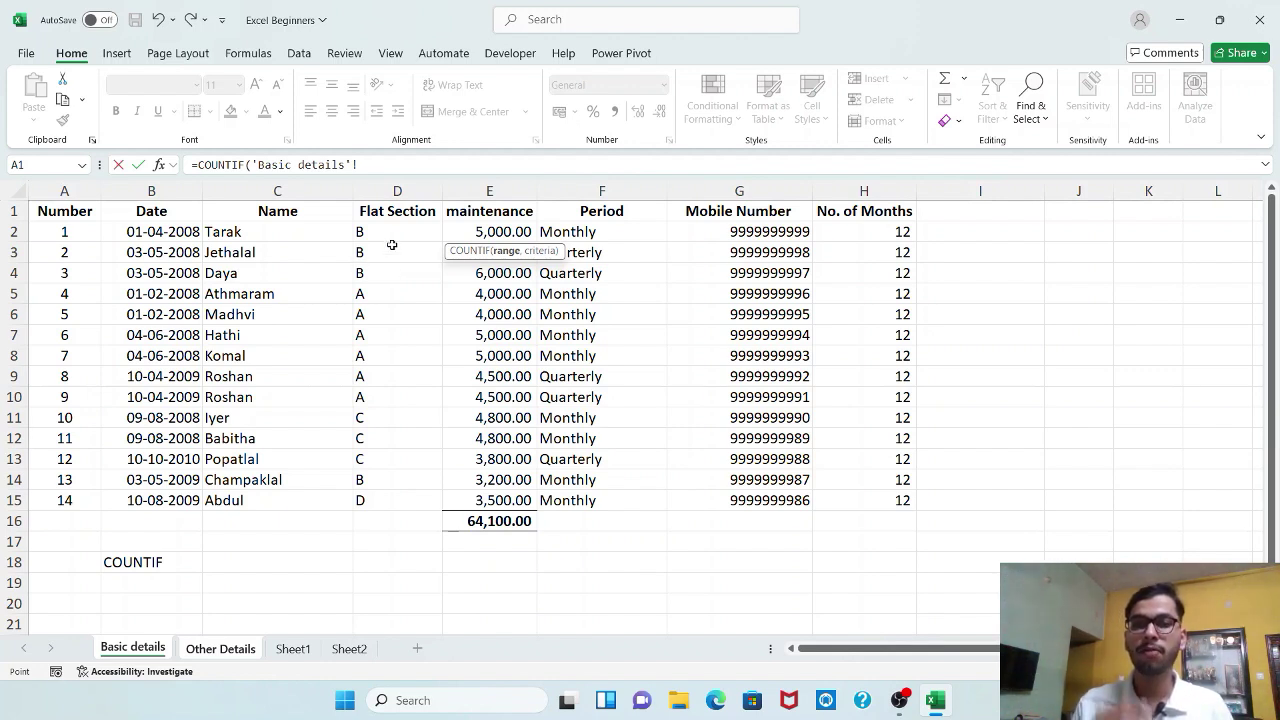
{"action": "left_click_drag", "start_coordinate": [414, 234], "coordinate": [424, 502]}
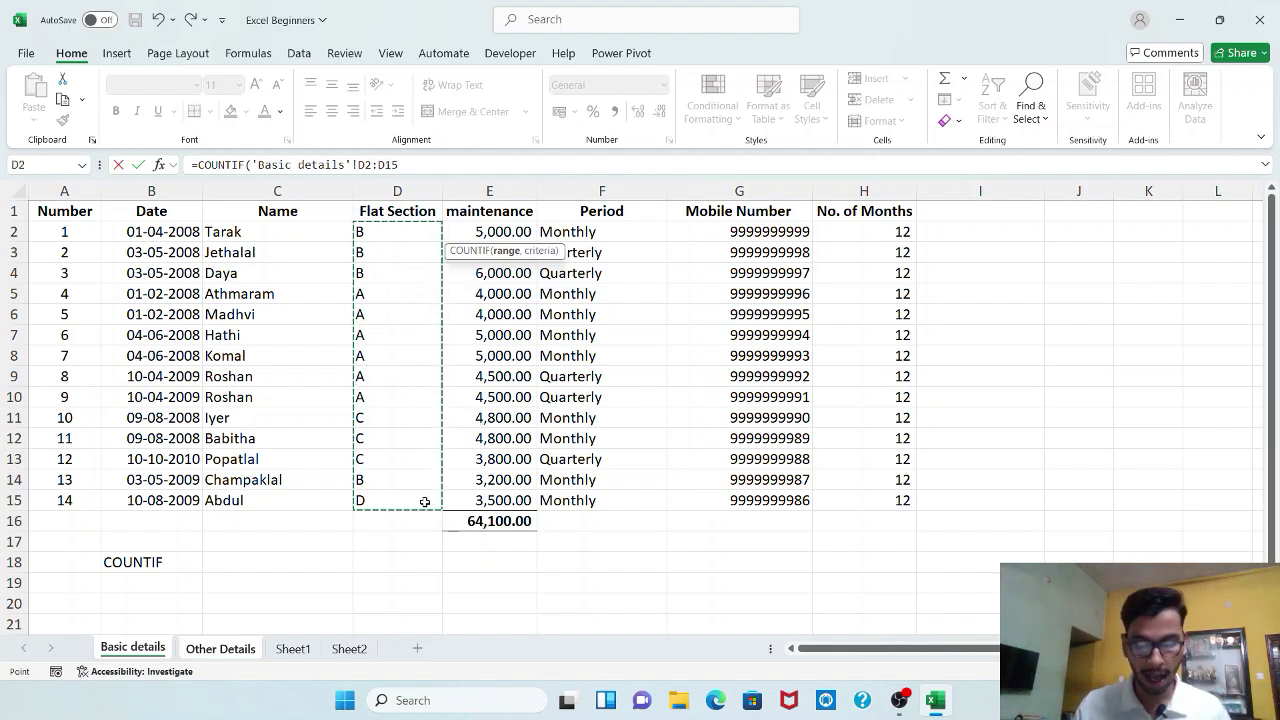
{"action": "type", "text": ","}
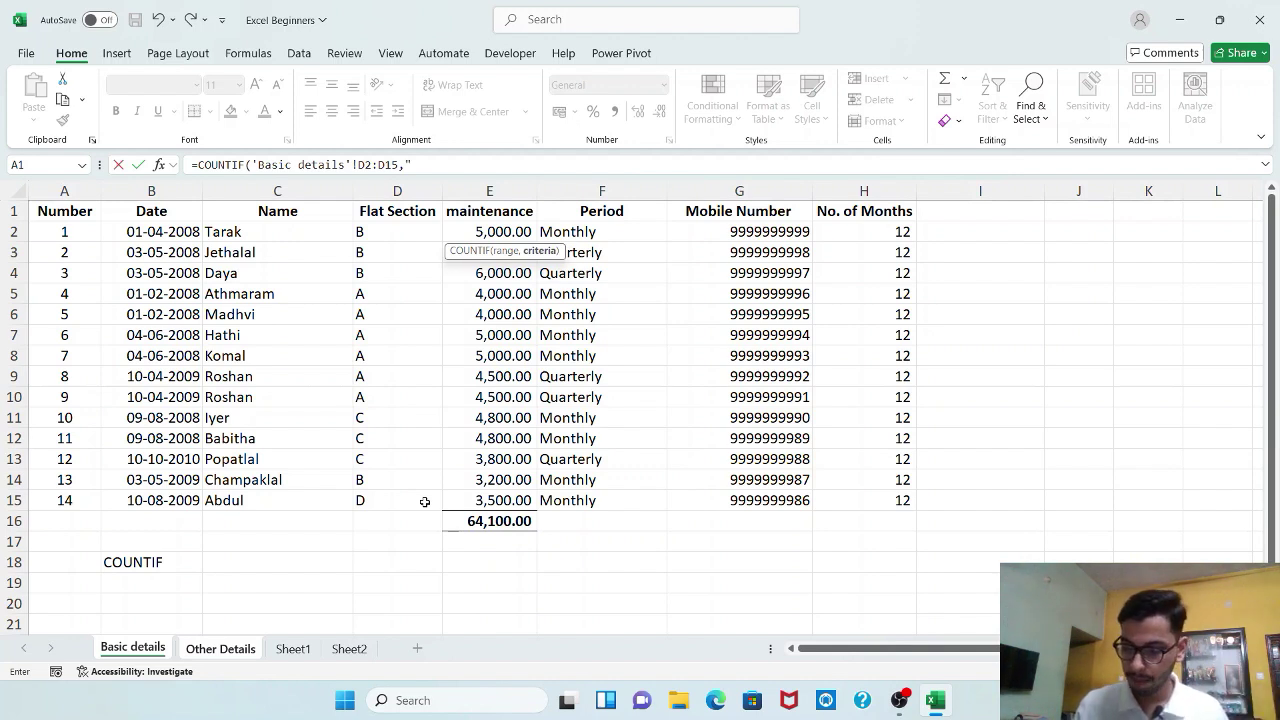
{"action": "type", "text": "B"}
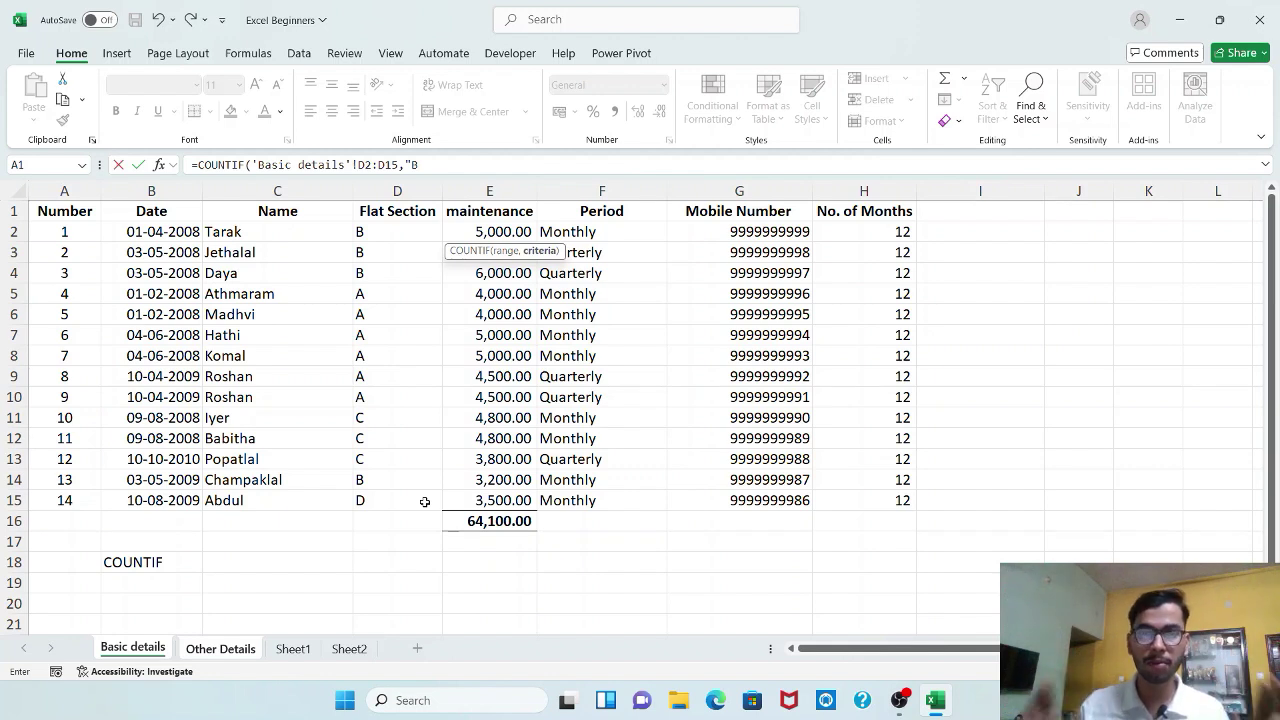
{"action": "type", "text": "\""}
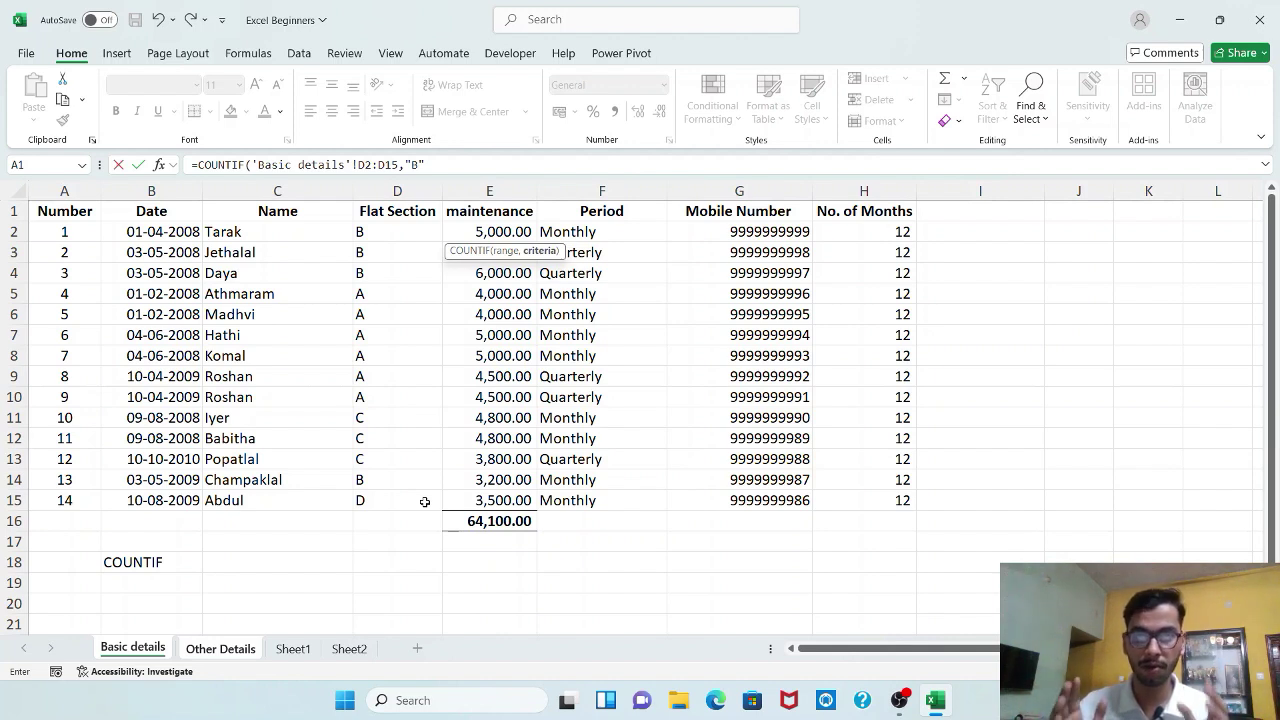
{"action": "type", "text": ")"}
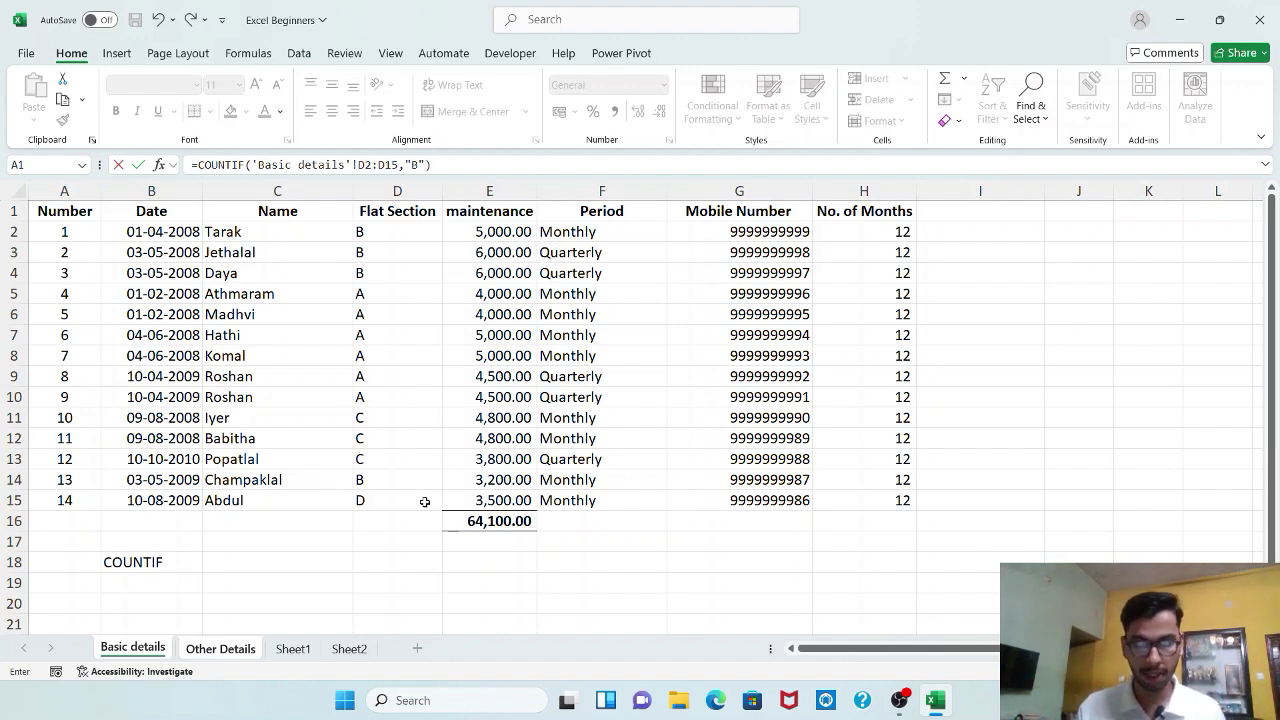
{"action": "key", "text": "Return"}
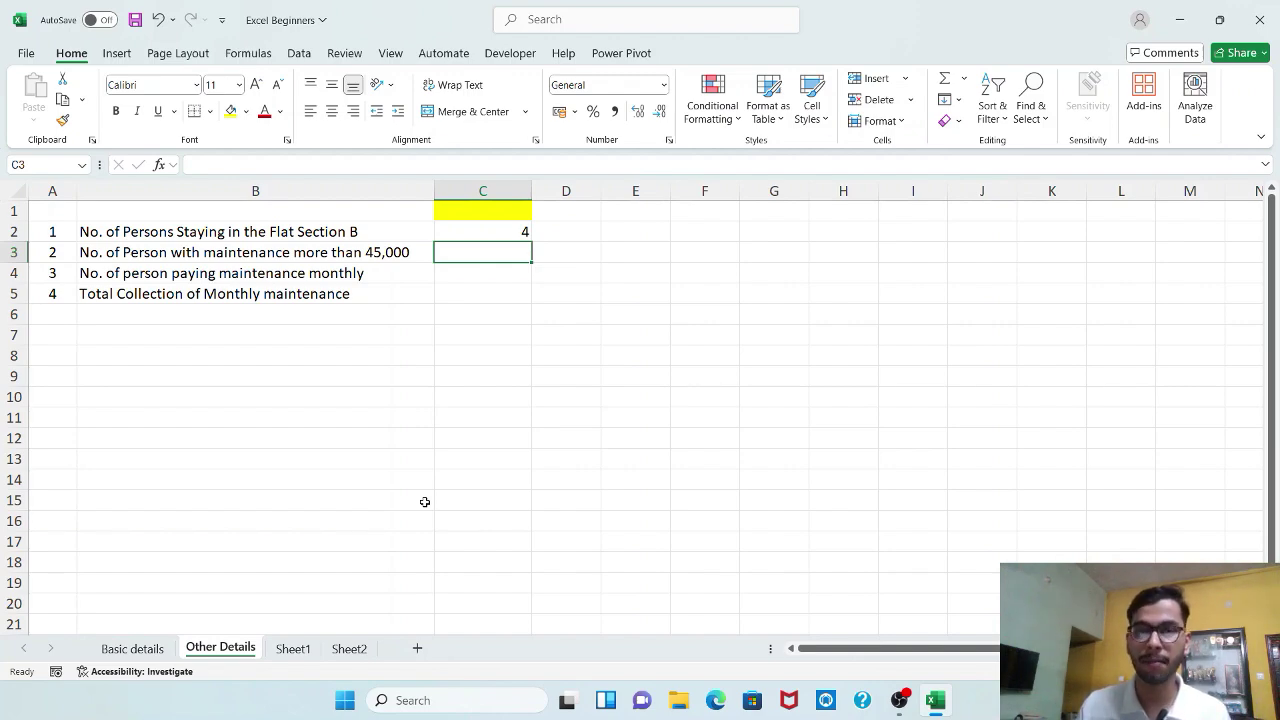
- Append "pa" to the label in B3 of Other Details so that it ends in "more than 45,000 pa"
{"action": "left_click", "coordinate": [132, 648]}
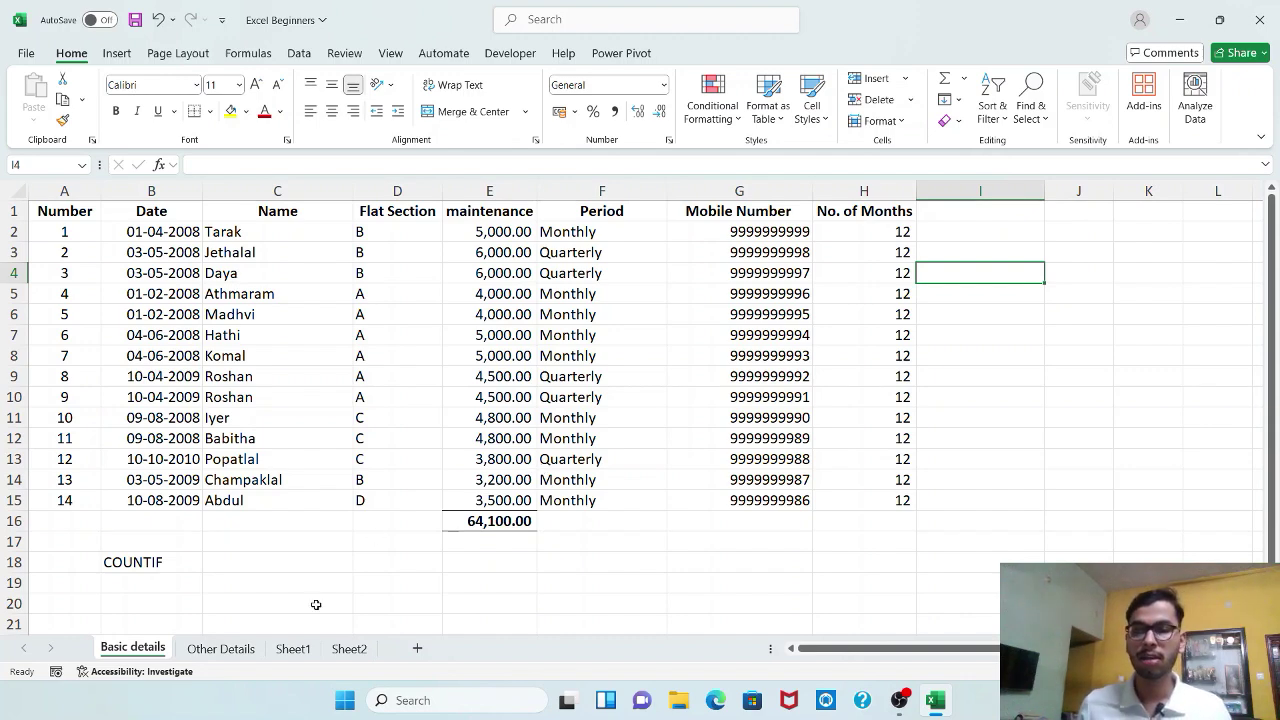
{"action": "left_click", "coordinate": [221, 648]}
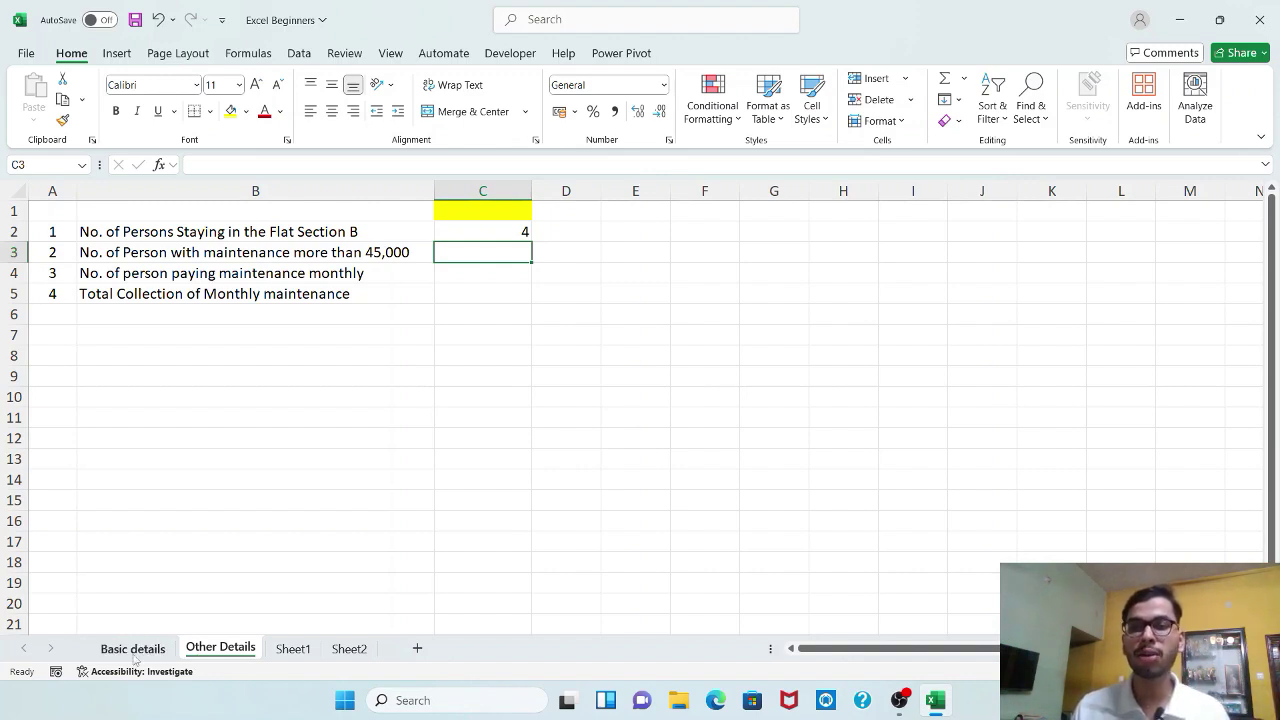
{"action": "left_click", "coordinate": [309, 250]}
{"action": "left_click", "coordinate": [503, 157]}
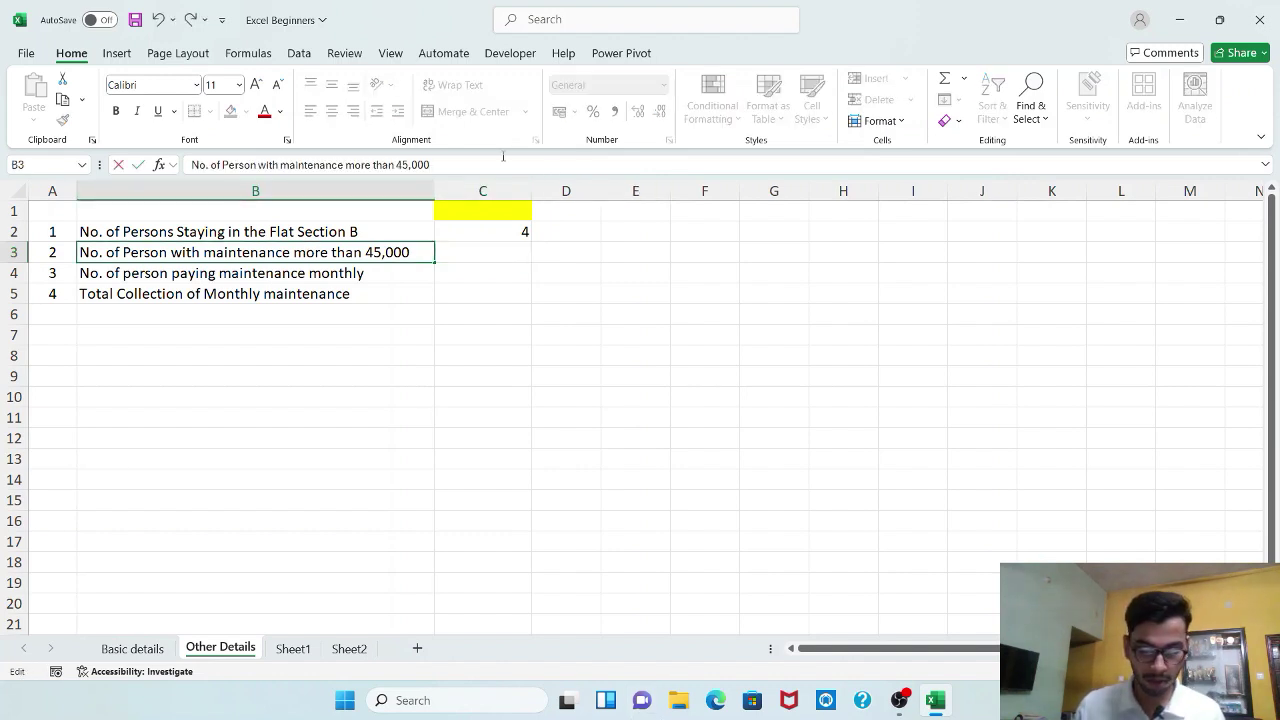
{"action": "type", "text": "pa"}
{"action": "key", "text": "Return"}
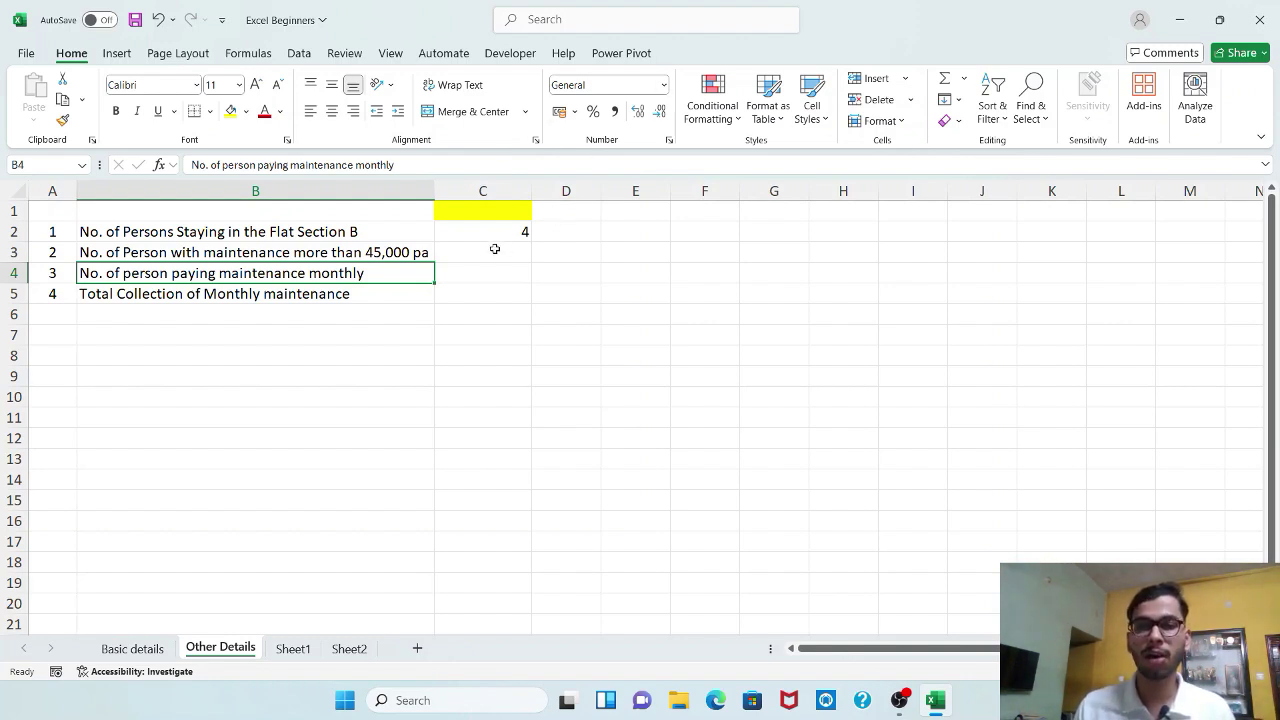
- Examine the maintenance, Period and No. of Months columns on the Basic details sheet against the remaining questions on Other Details
{"action": "left_click", "coordinate": [494, 250]}
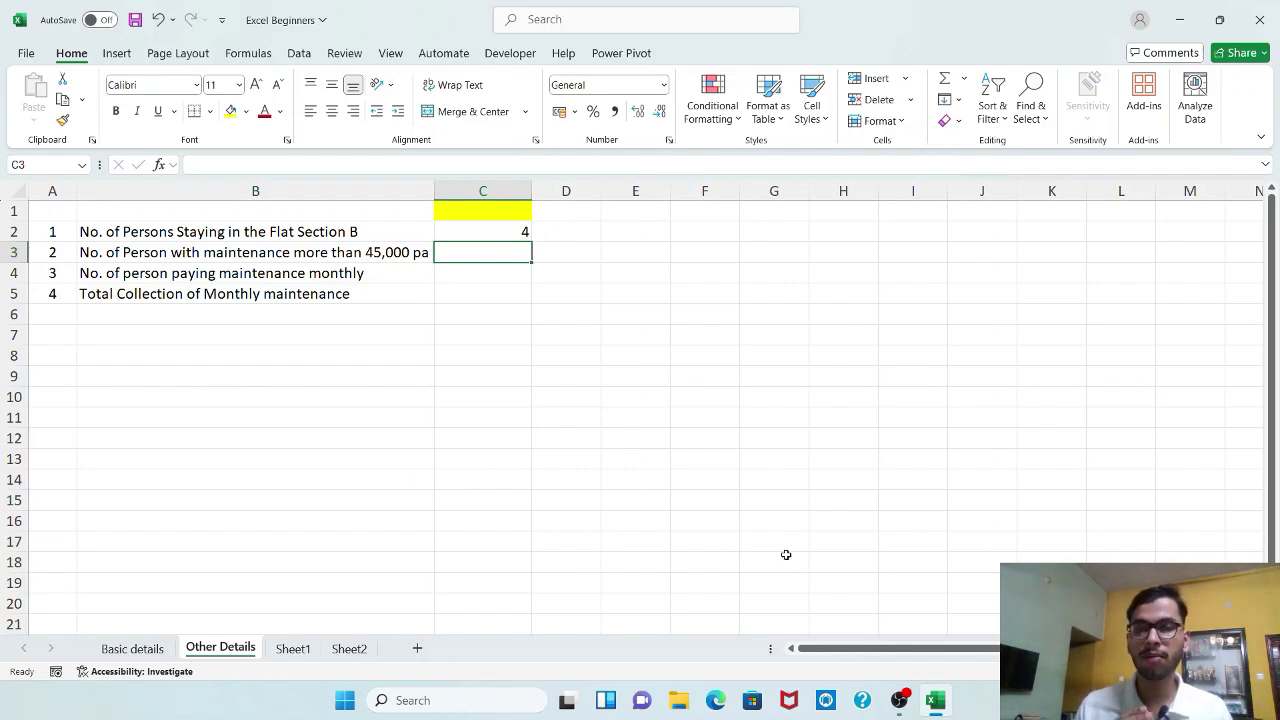
{"action": "left_click", "coordinate": [133, 648]}
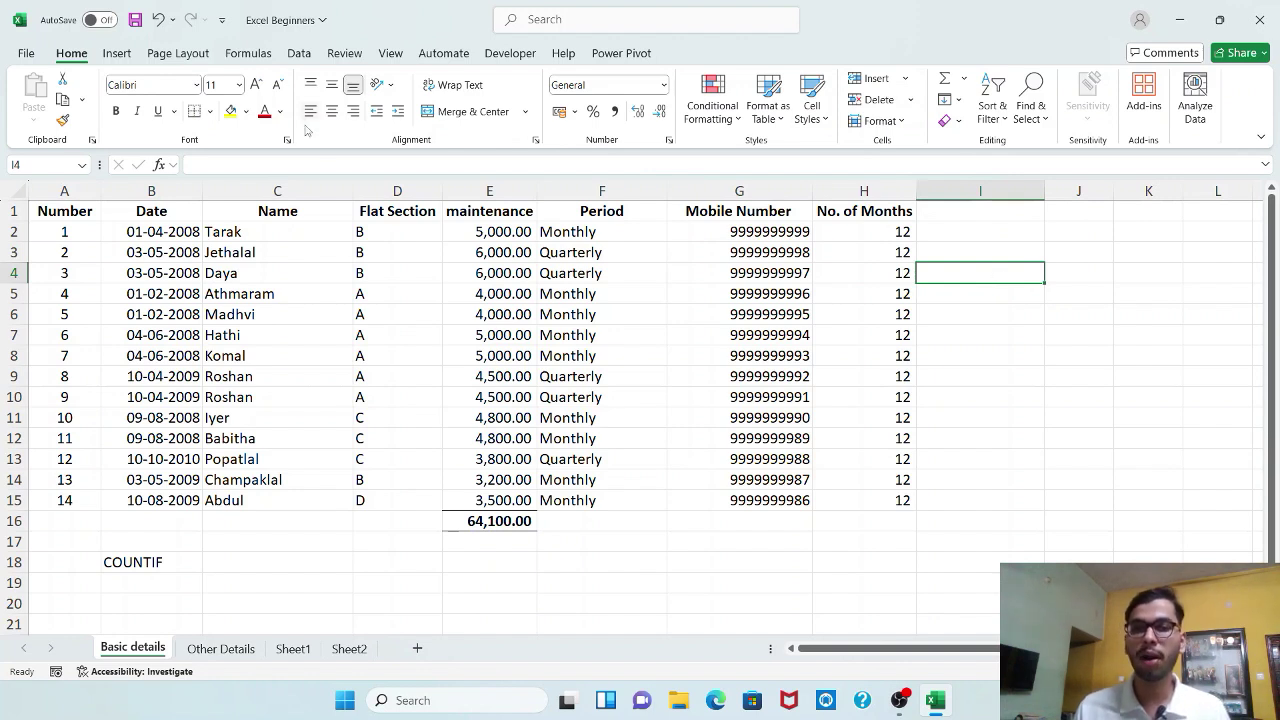
{"action": "left_click", "coordinate": [585, 236]}
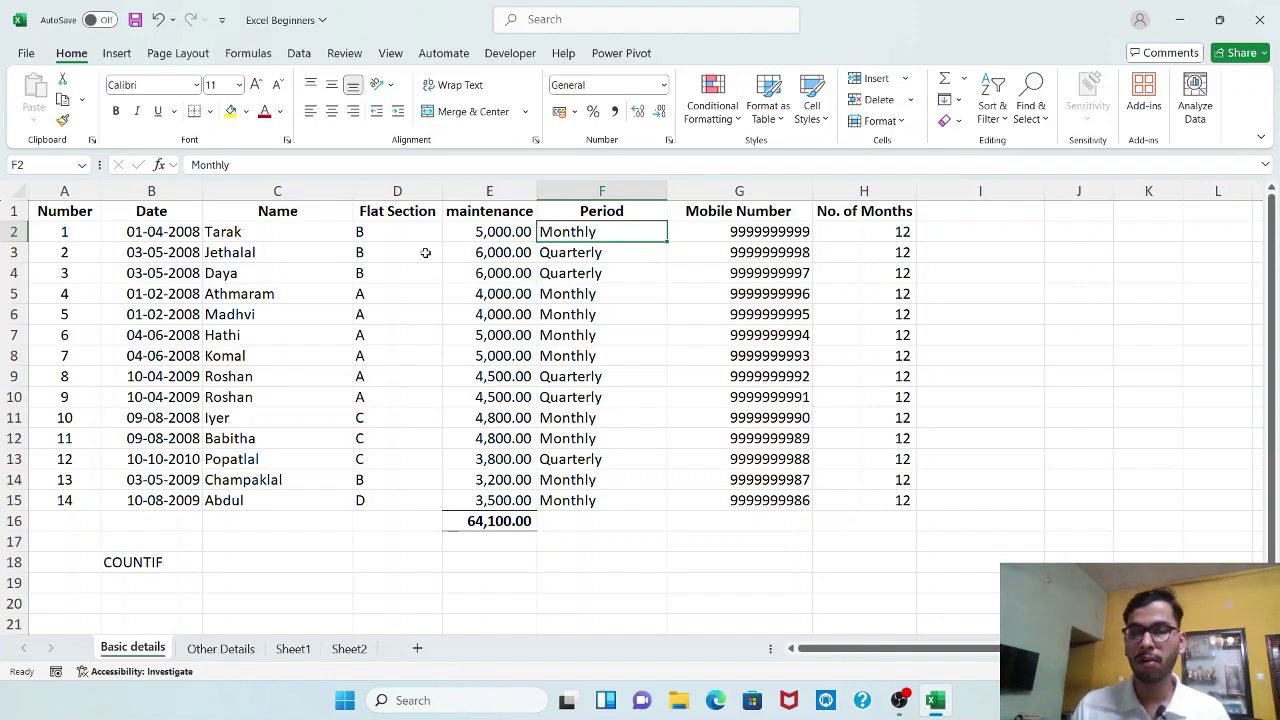
{"action": "left_click", "coordinate": [221, 648]}
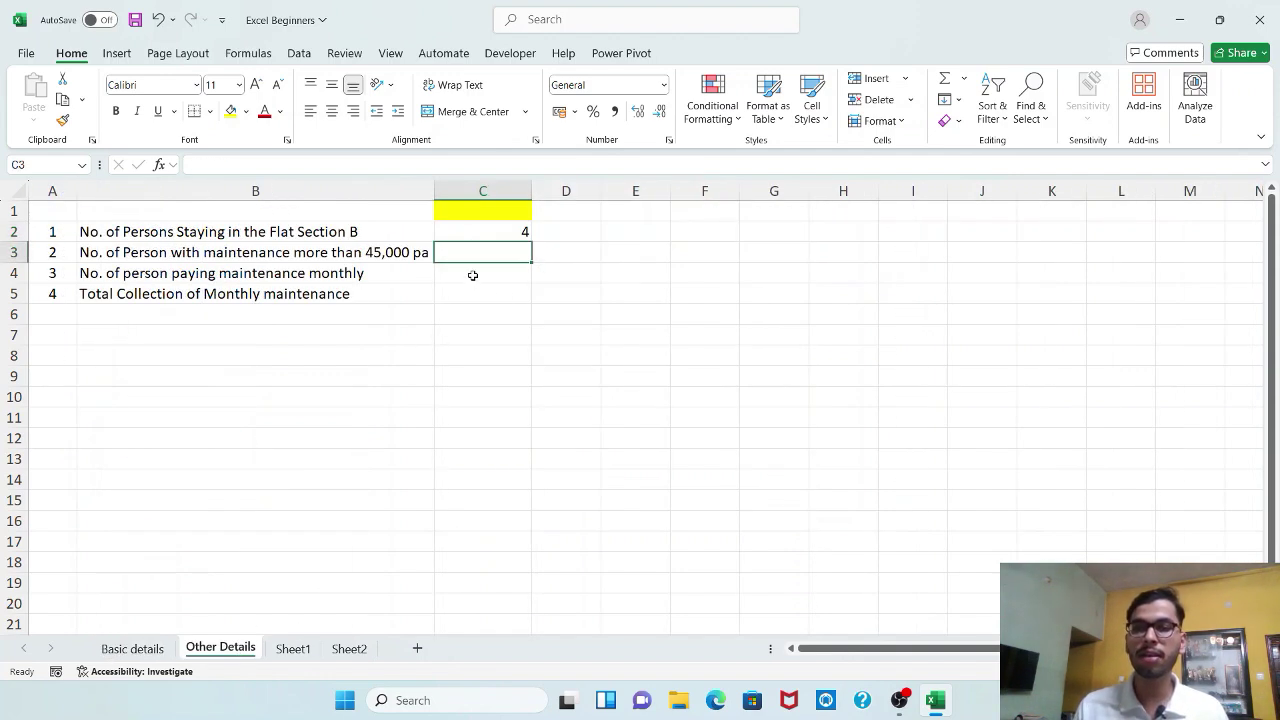
{"action": "left_click_drag", "start_coordinate": [473, 275], "coordinate": [473, 289]}
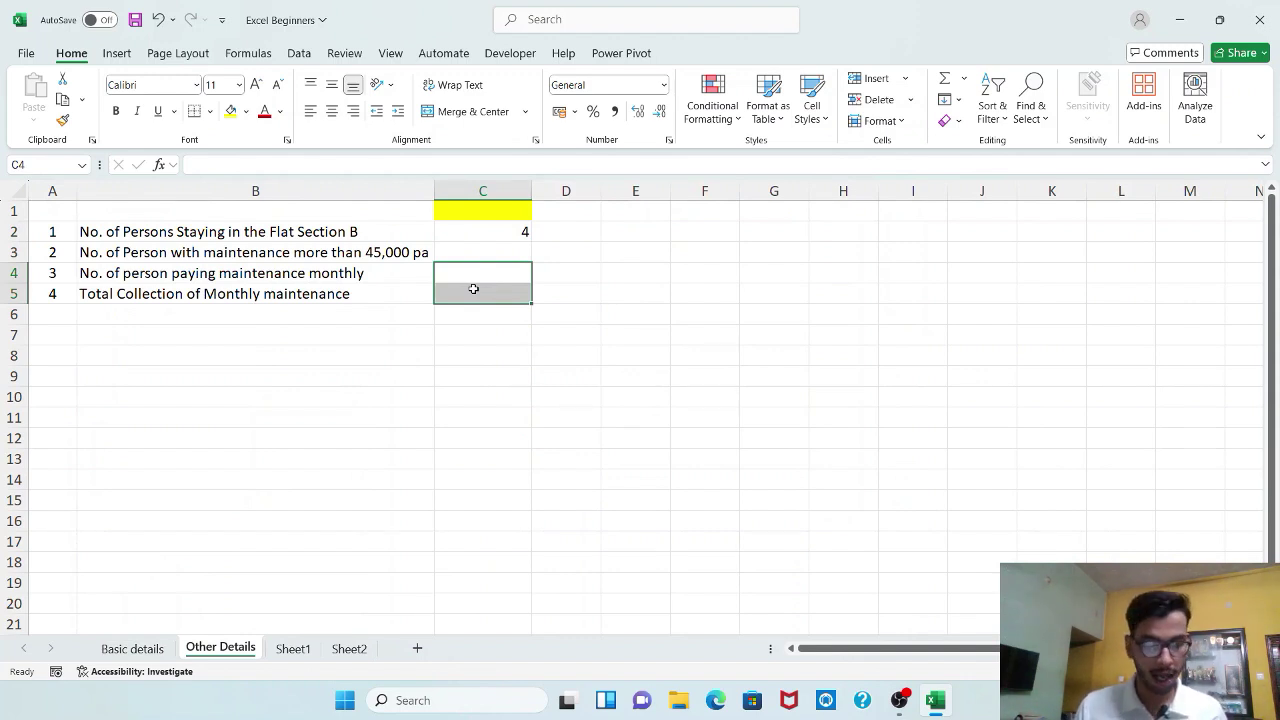
{"action": "key", "text": "Up"}
{"action": "key", "text": "Down"}
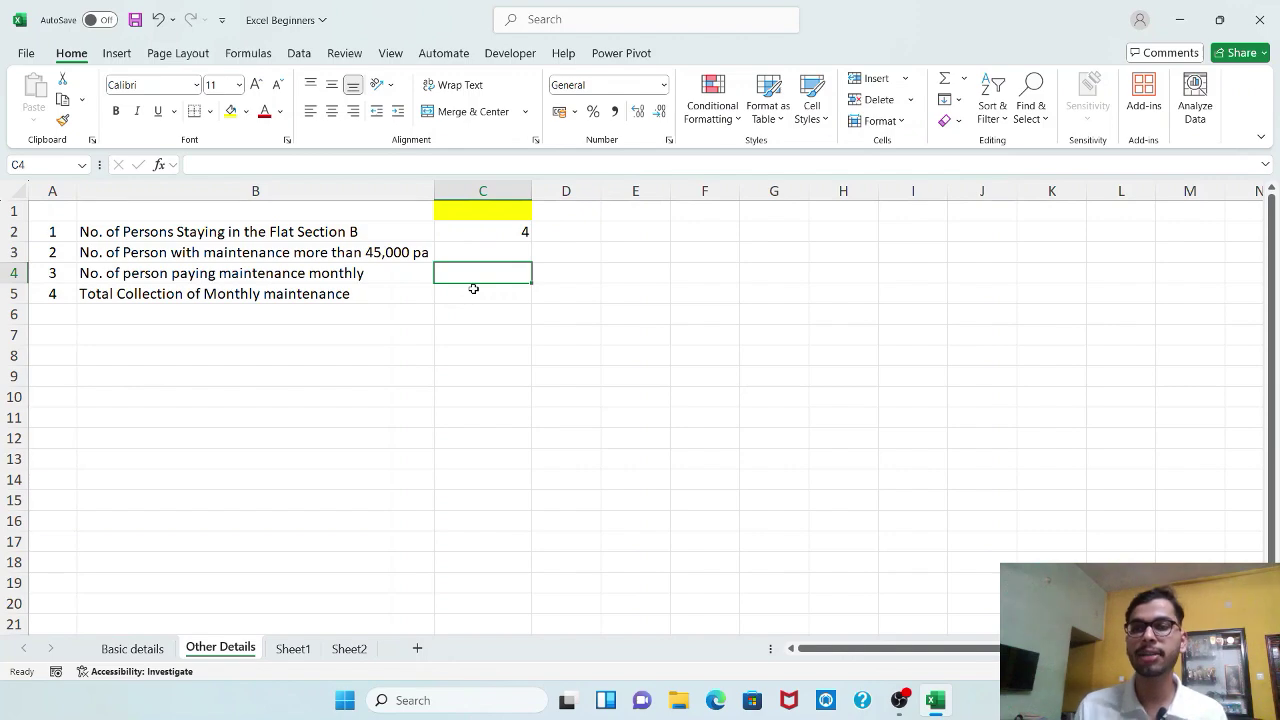
{"action": "left_click", "coordinate": [132, 648]}
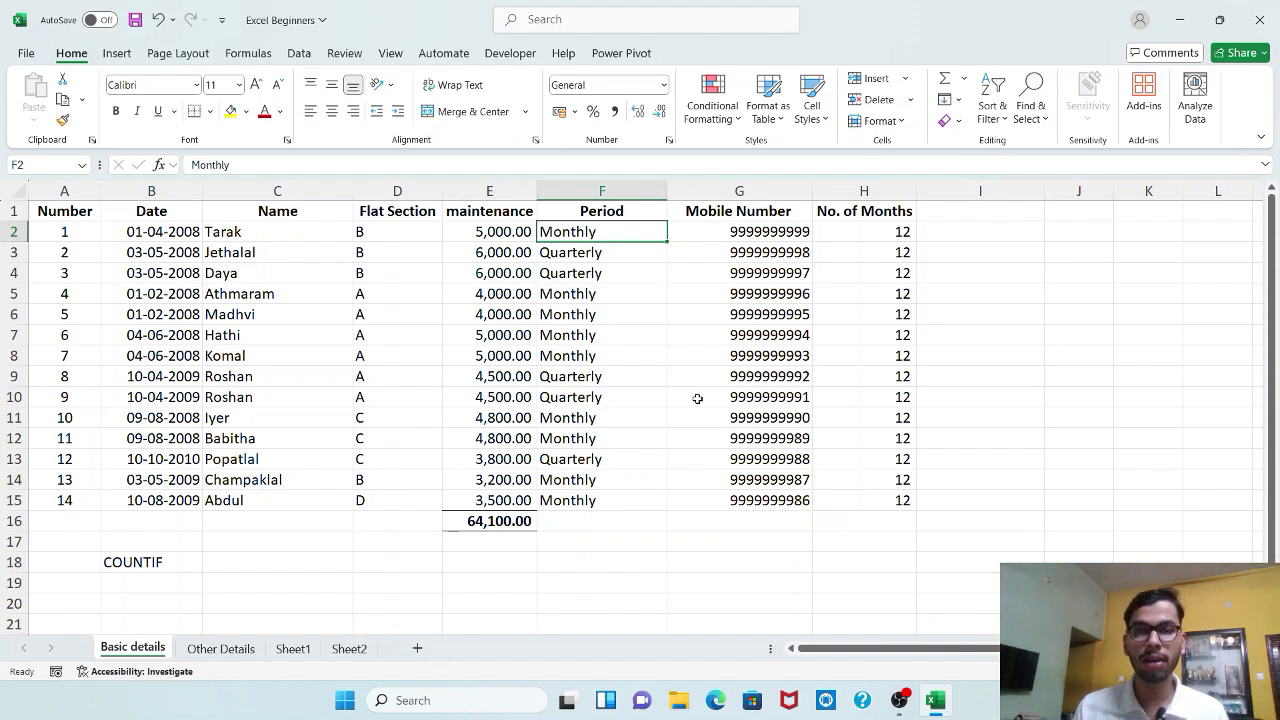
{"action": "key", "text": "Down"}
{"action": "key", "text": "Down"}
{"action": "key", "text": "Down"}
{"action": "key", "text": "Down"}
{"action": "key", "text": "Right"}
{"action": "key", "text": "Right"}
{"action": "key", "text": "Right"}
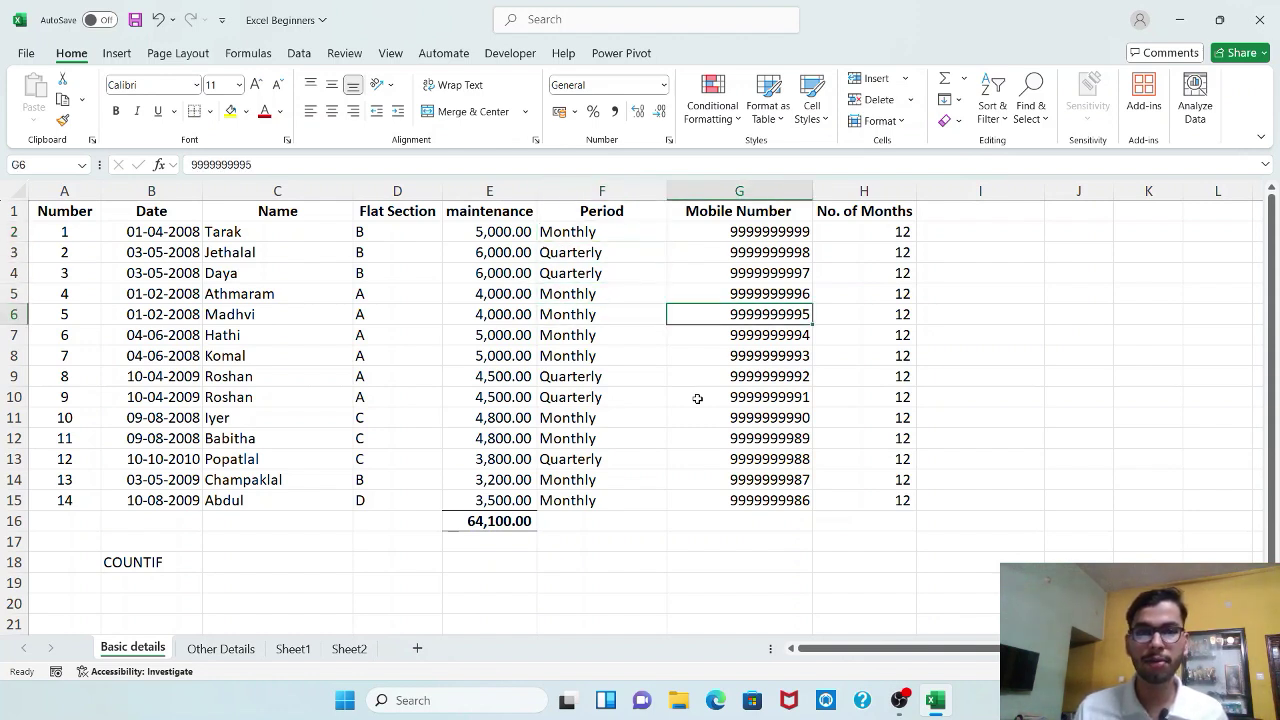
{"action": "key", "text": "Up"}
{"action": "key", "text": "Up"}
{"action": "key", "text": "Up"}
{"action": "key", "text": "Up"}
{"action": "key", "text": "Up"}
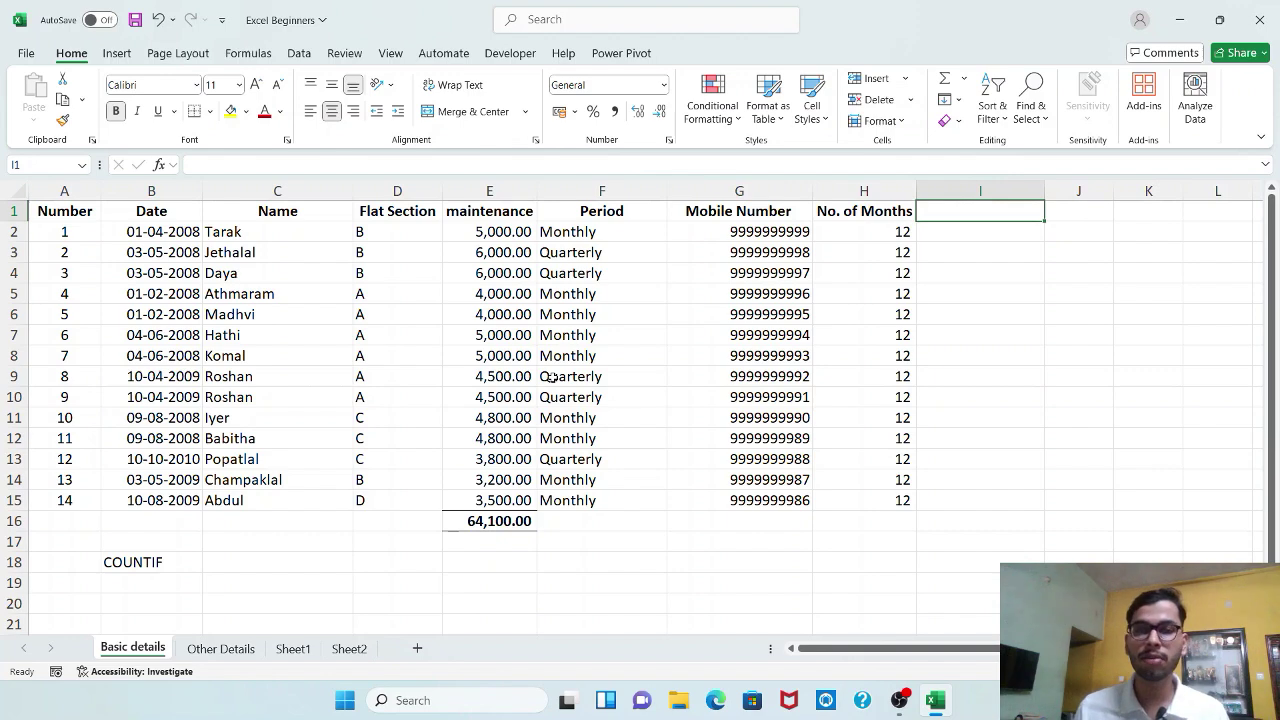
- In C4 of Other Details, count the persons paying monthly with COUNTIF over F2:F15 of Basic details and the criterion "Monthly"
{"action": "left_click", "coordinate": [215, 648]}
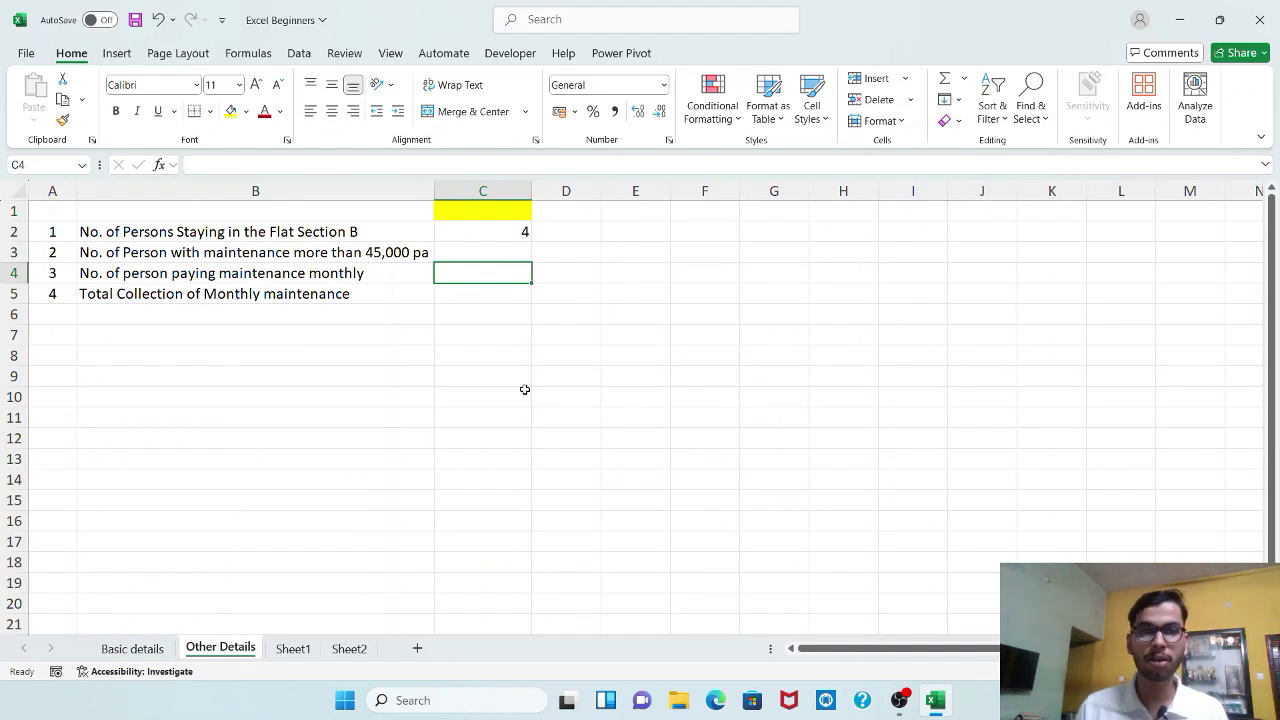
{"action": "type", "text": "="}
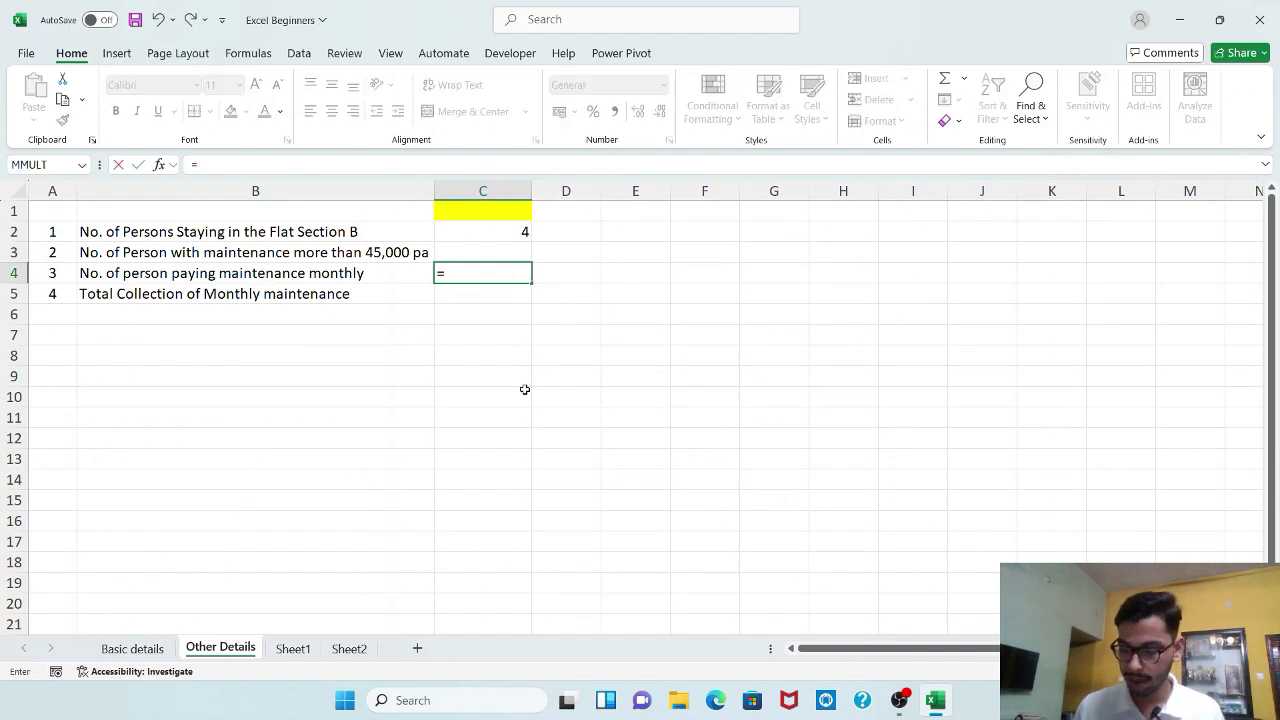
{"action": "type", "text": "countif"}
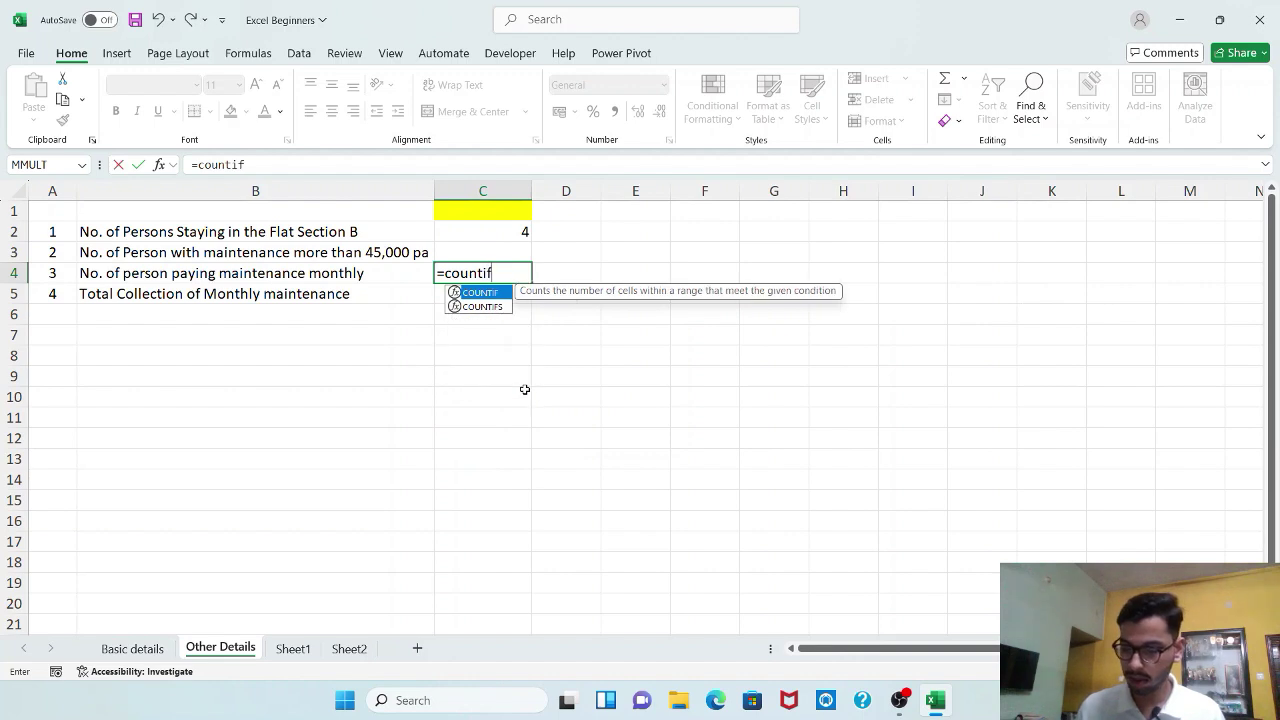
{"action": "key", "text": "Tab"}
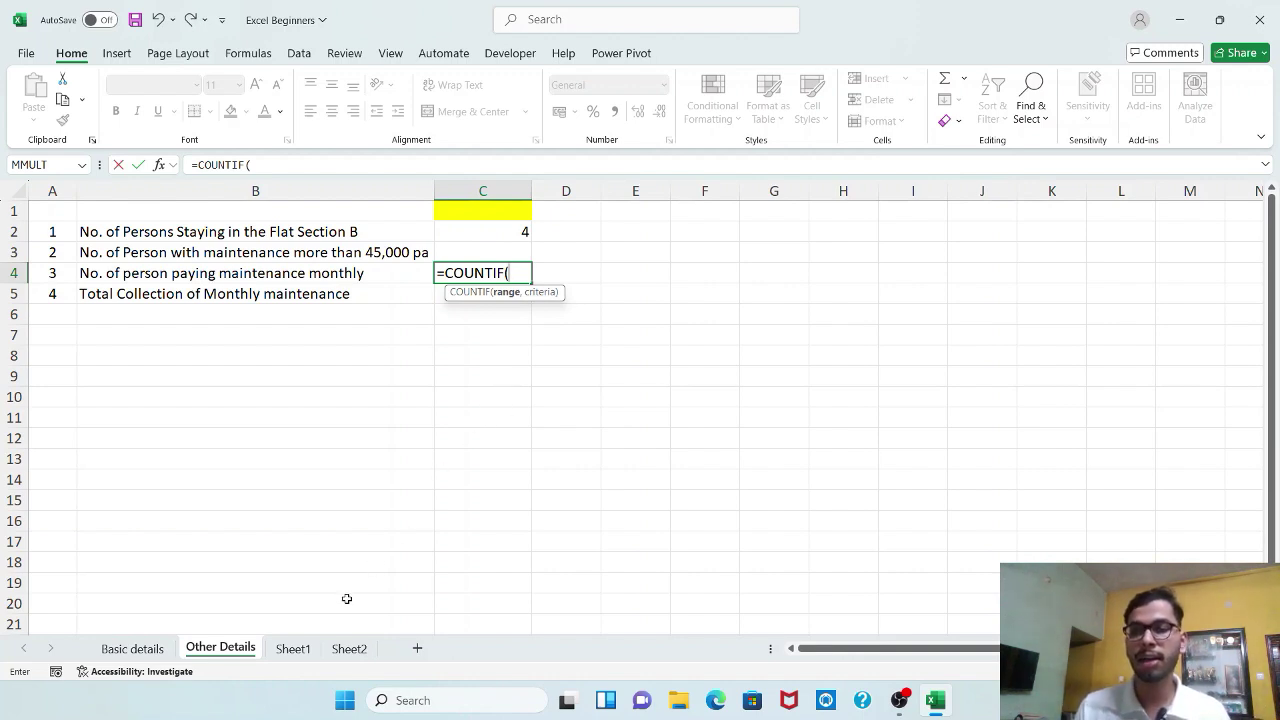
{"action": "left_click", "coordinate": [133, 650]}
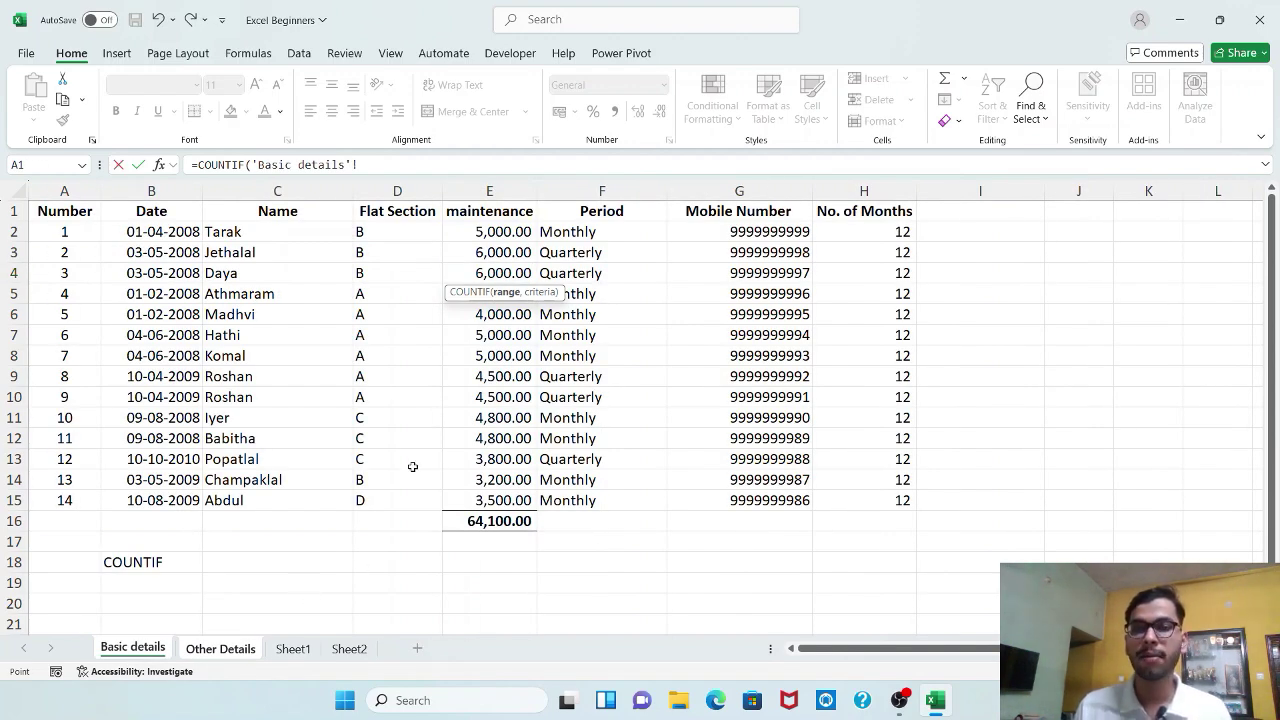
{"action": "left_click_drag", "start_coordinate": [587, 234], "coordinate": [604, 507]}
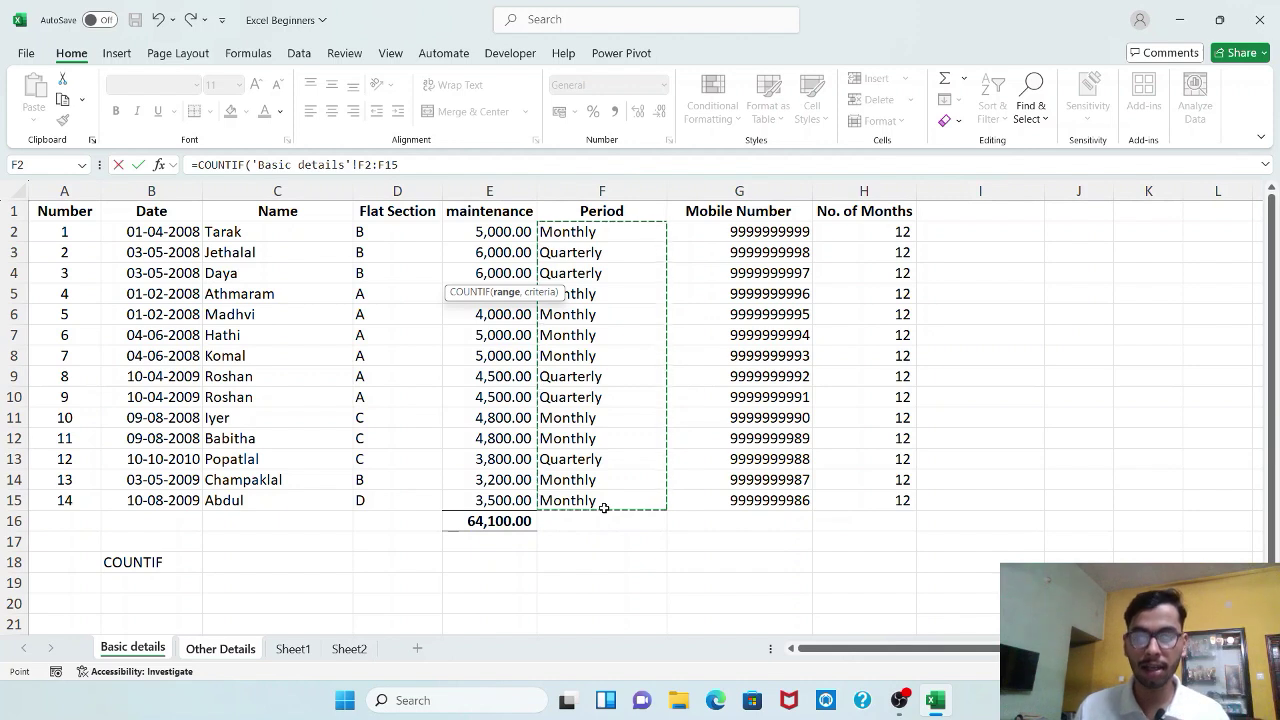
{"action": "type", "text": ","}
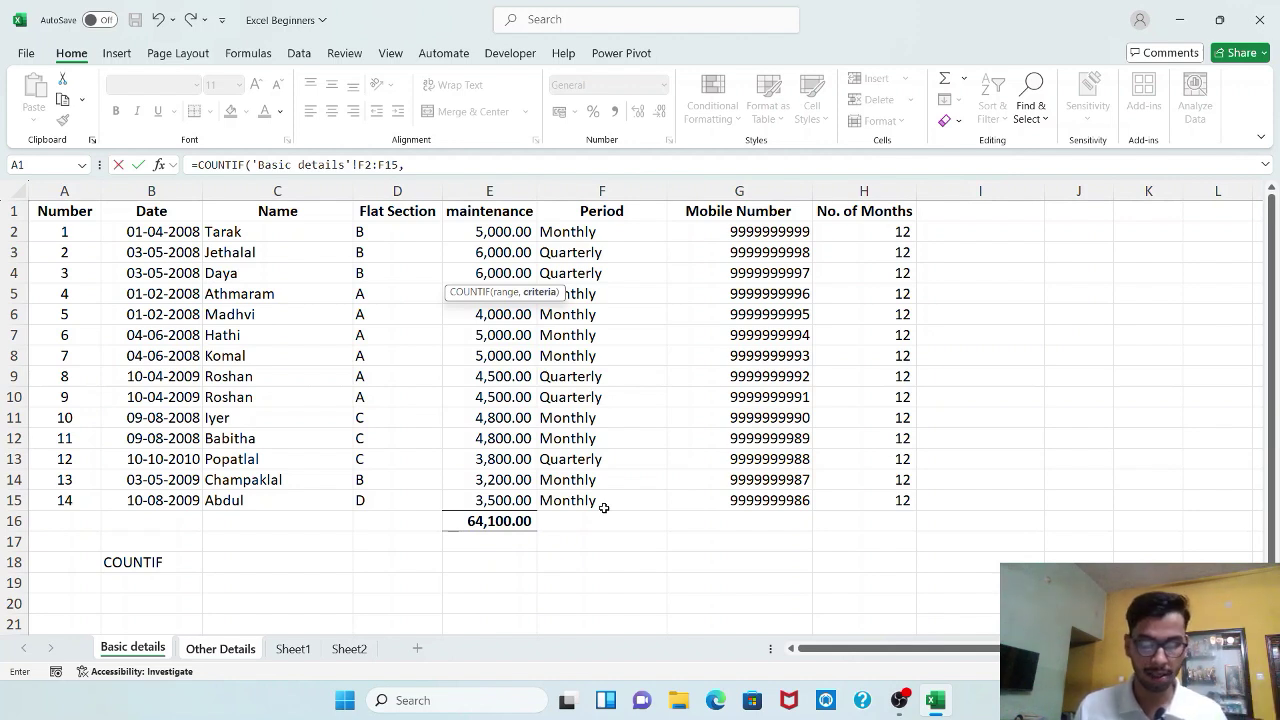
{"action": "type", "text": "\"Monthly\""}
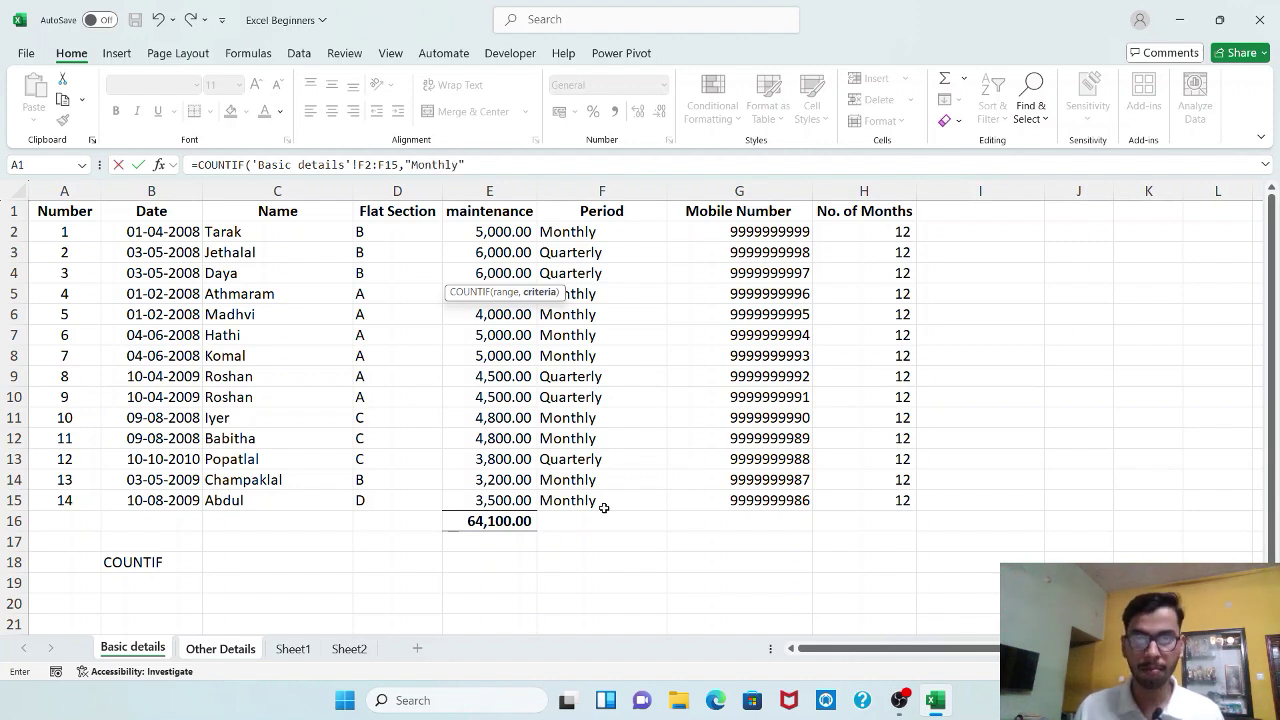
{"action": "type", "text": ")"}
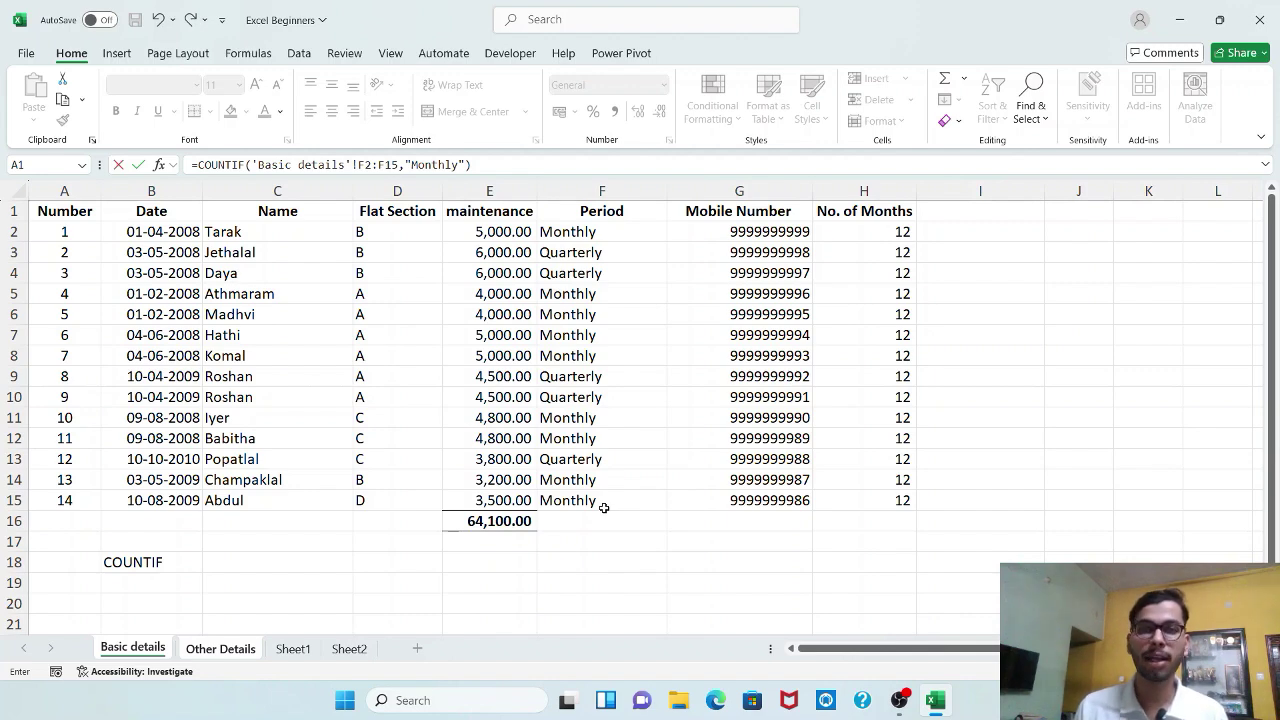
{"action": "key", "text": "Return"}
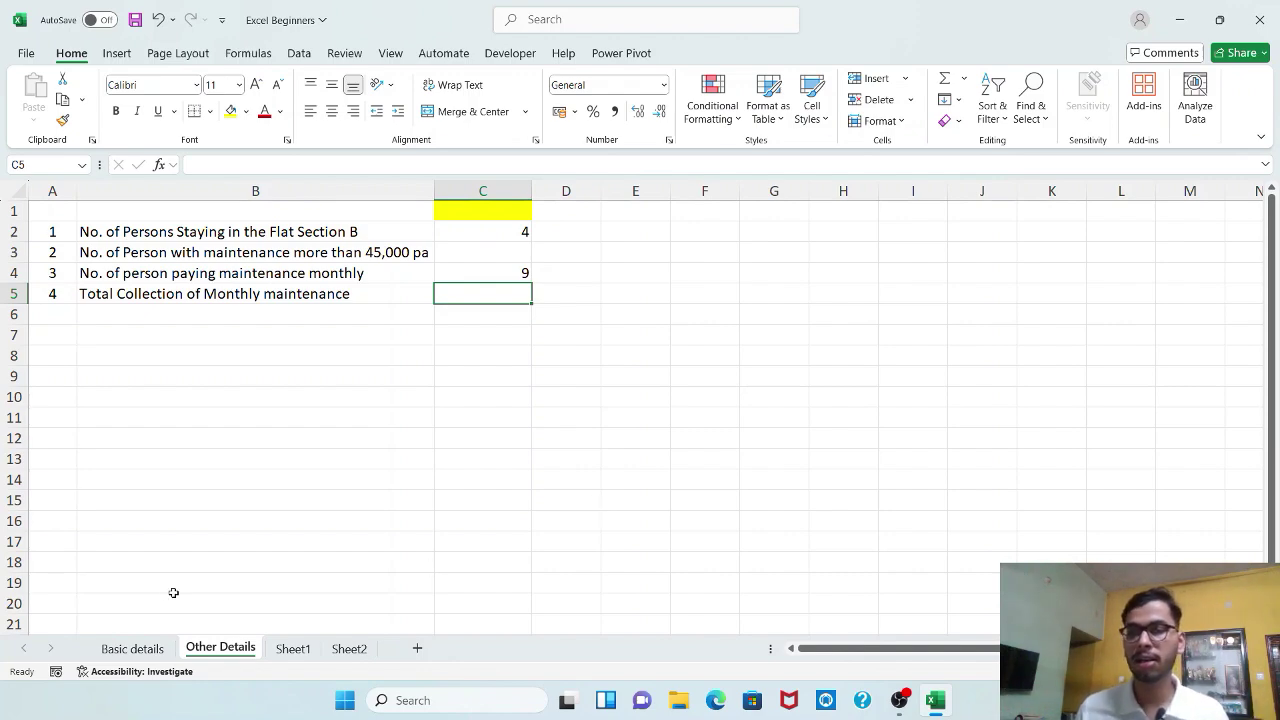
- Turn on filters for the header row A1:H1 of the Basic details sheet
{"action": "left_click", "coordinate": [145, 648]}
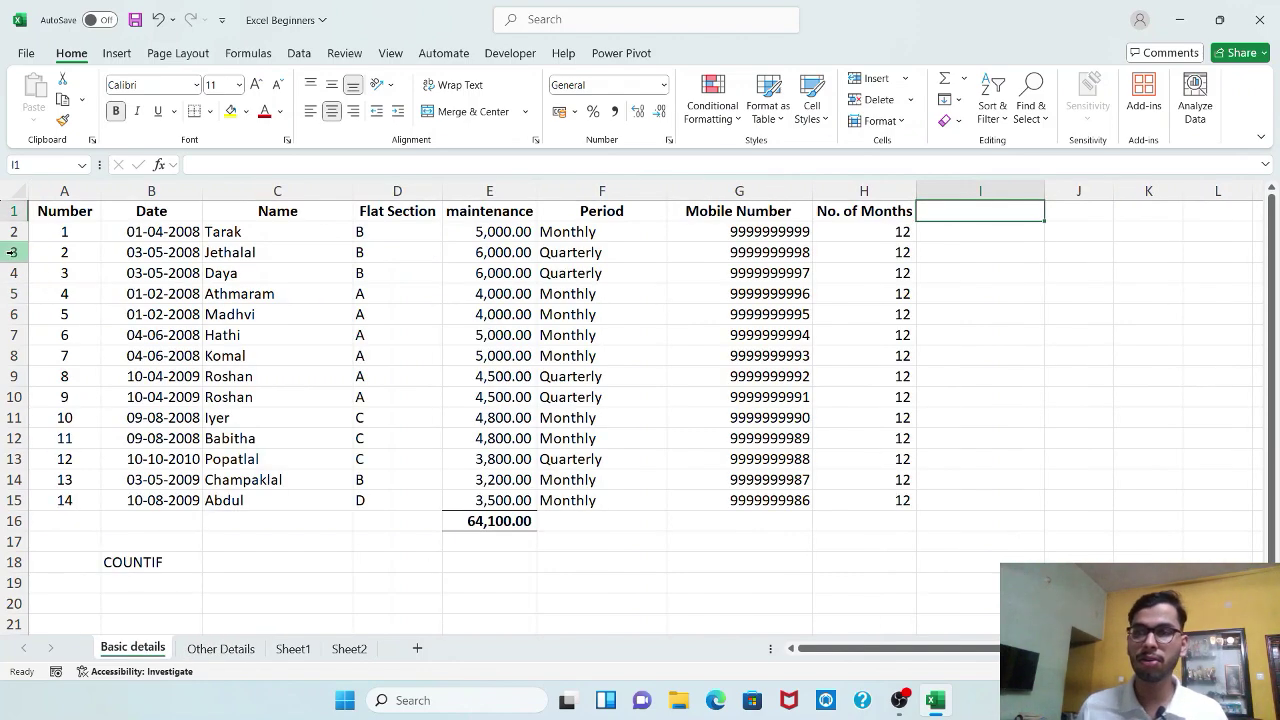
{"action": "left_click", "coordinate": [50, 211]}
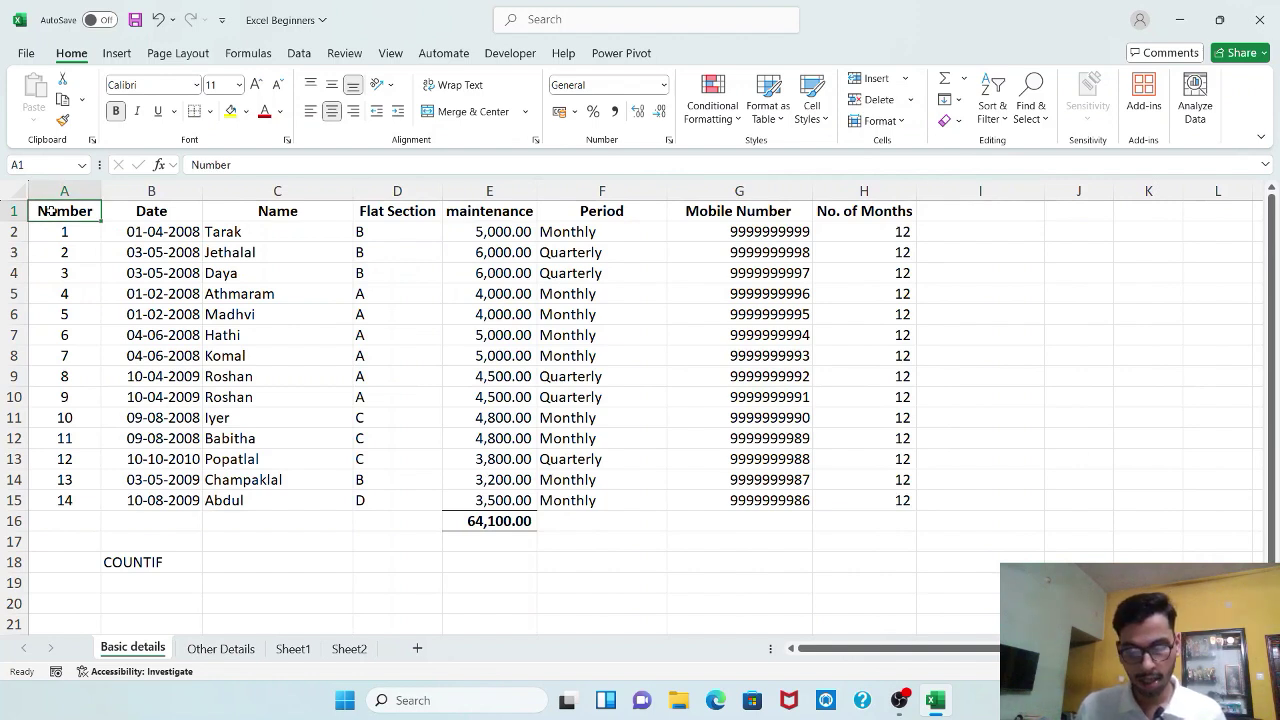
{"action": "key", "text": "ctrl+shift+Right"}
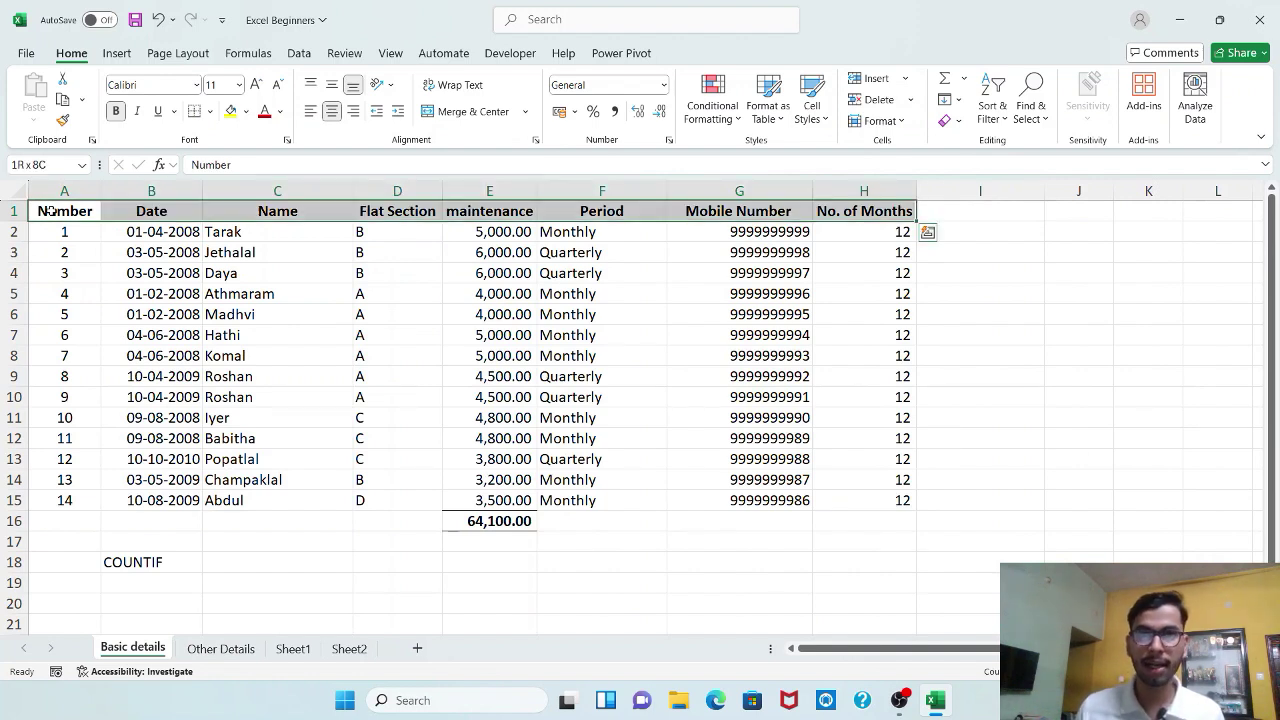
{"action": "key", "text": "ctrl+shift+l"}
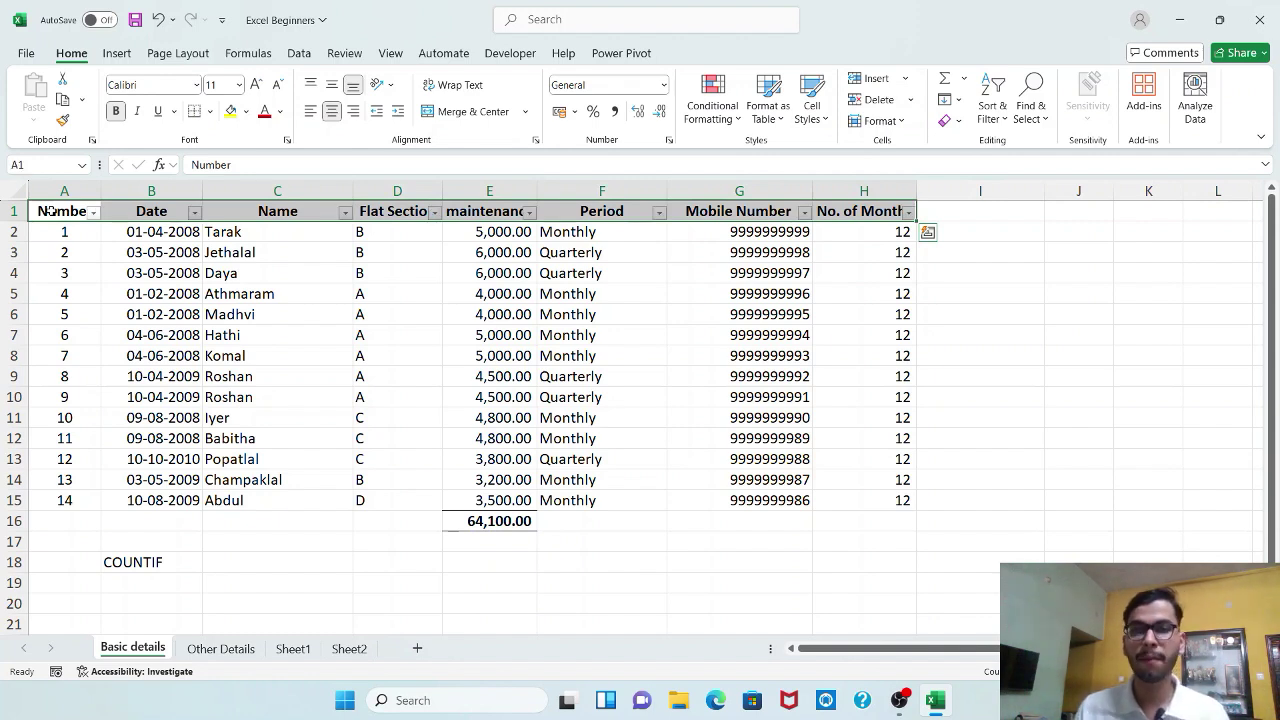
- Filter the Period column to show only Monthly and select the remaining Period cells to check the monthly payer count
{"action": "left_click", "coordinate": [659, 212]}
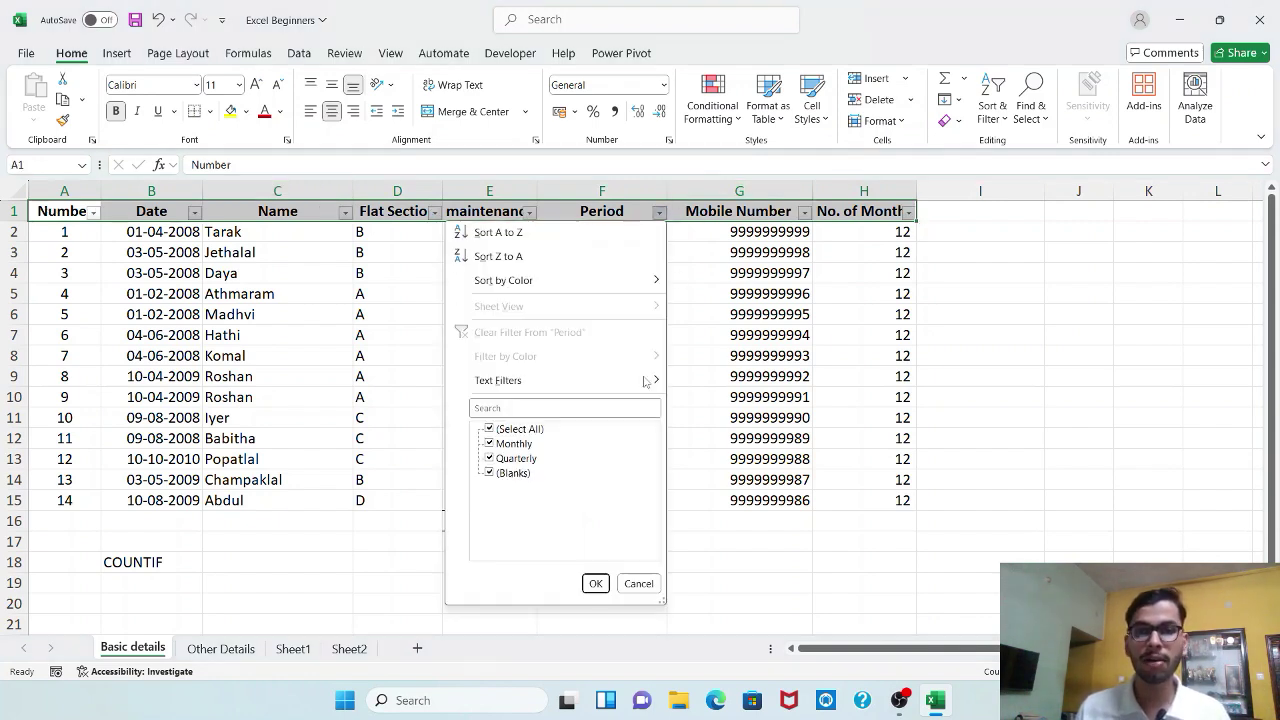
{"action": "left_click", "coordinate": [533, 430]}
{"action": "left_click", "coordinate": [514, 457]}
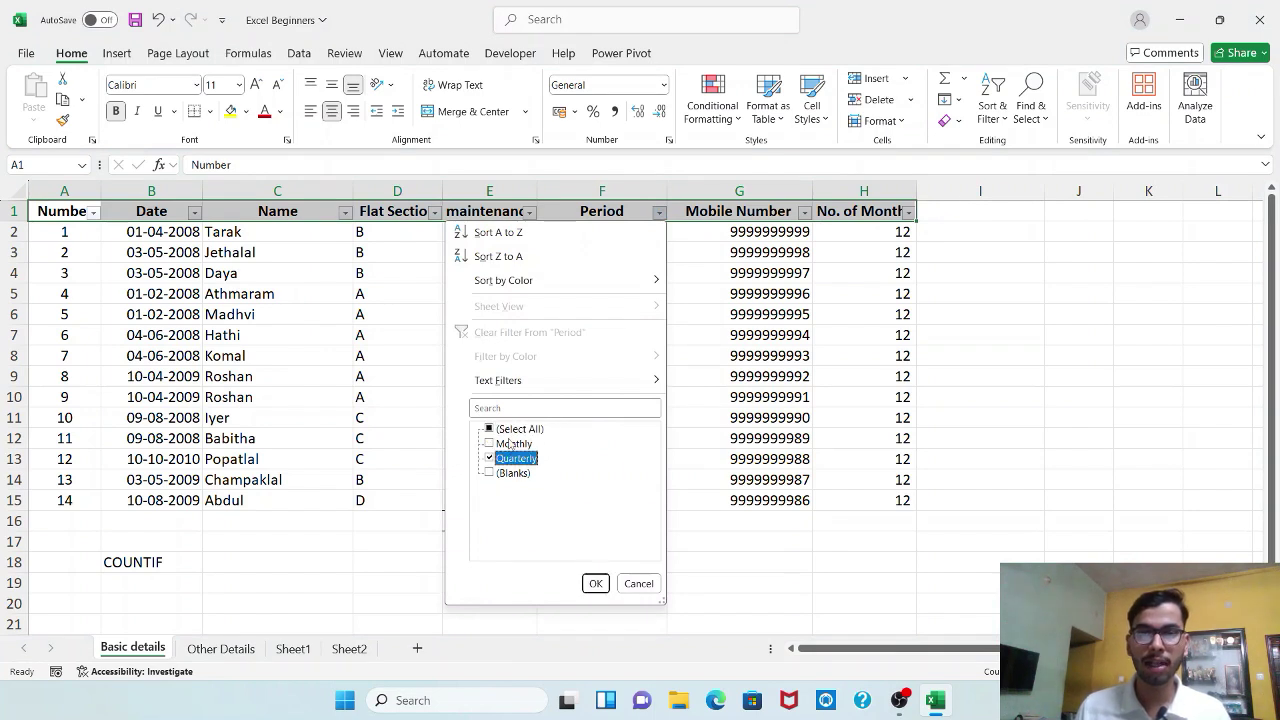
{"action": "left_click", "coordinate": [515, 430]}
{"action": "left_click", "coordinate": [521, 434]}
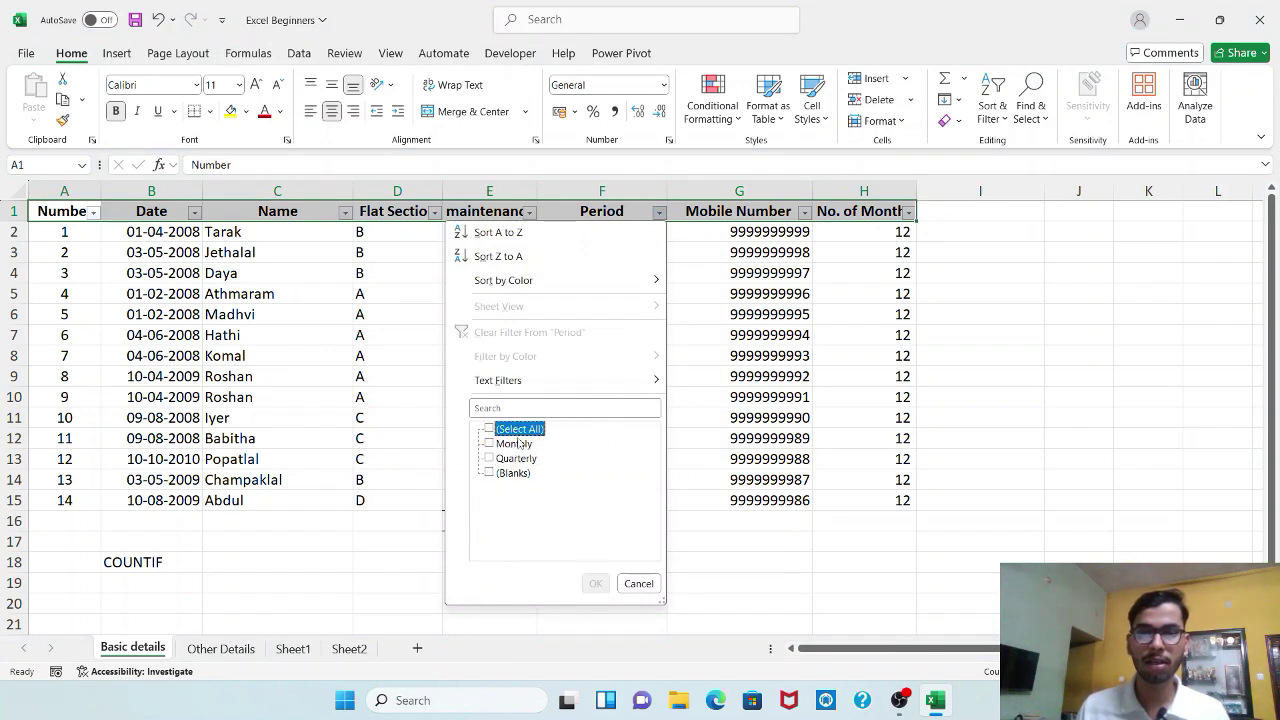
{"action": "left_click", "coordinate": [518, 444]}
{"action": "left_click", "coordinate": [596, 583]}
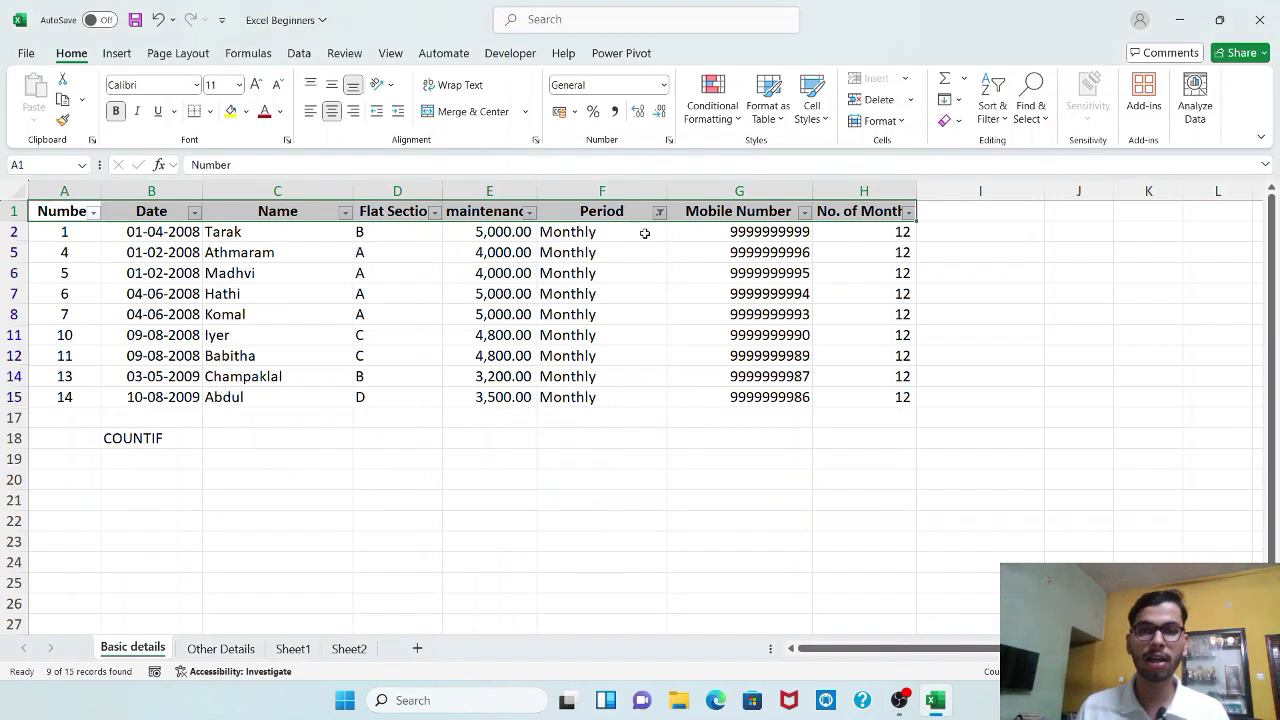
{"action": "left_click_drag", "start_coordinate": [645, 233], "coordinate": [645, 394]}
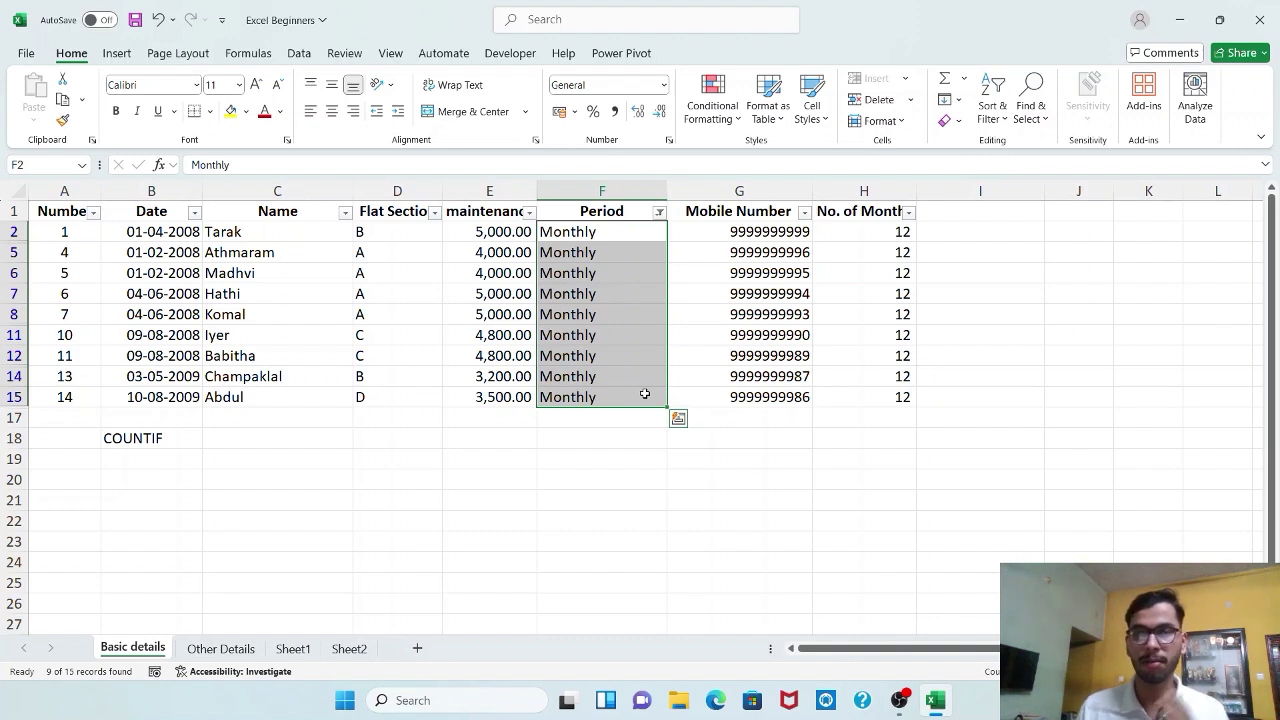
- Remove the filters from the Basic details table so that all rows show again
{"action": "left_click", "coordinate": [47, 203]}
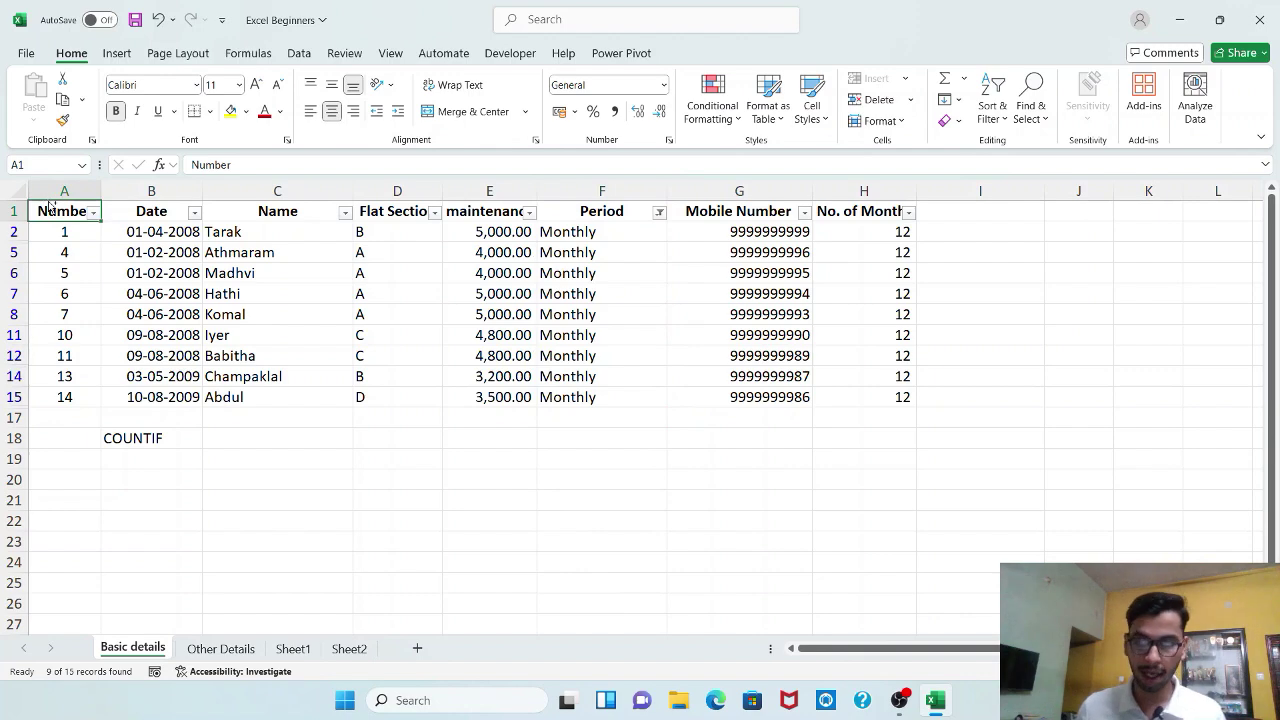
{"action": "key", "text": "ctrl+shift+l"}
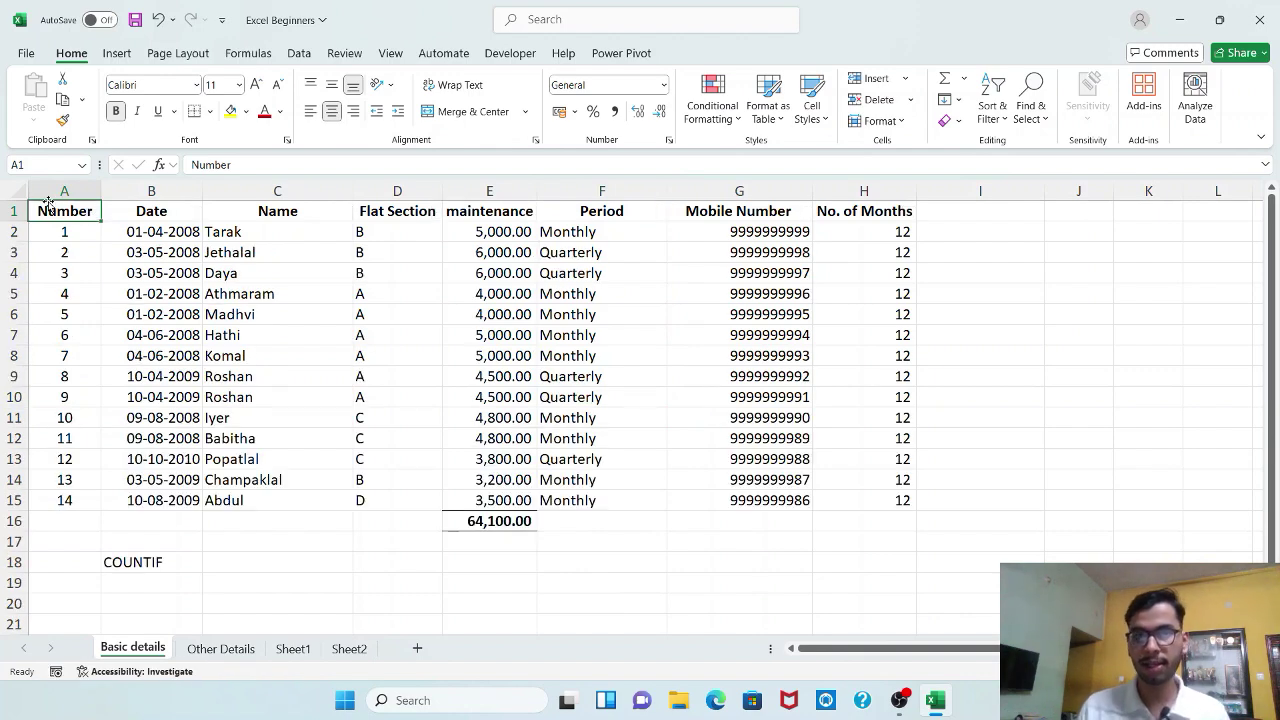
{"action": "left_click", "coordinate": [1002, 212]}
- Check the fourth question on Other Details and inspect the total formula in E16 of Basic details without changing it
{"action": "left_click", "coordinate": [238, 650]}
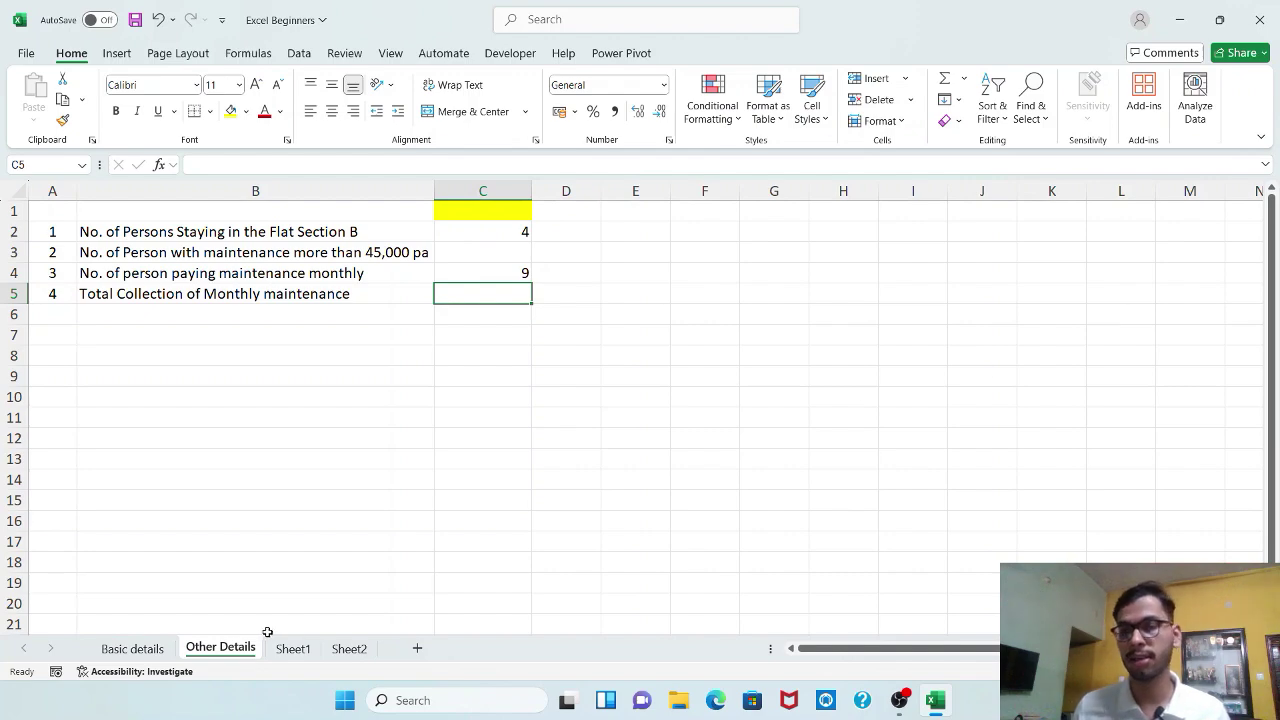
{"action": "left_click", "coordinate": [132, 648]}
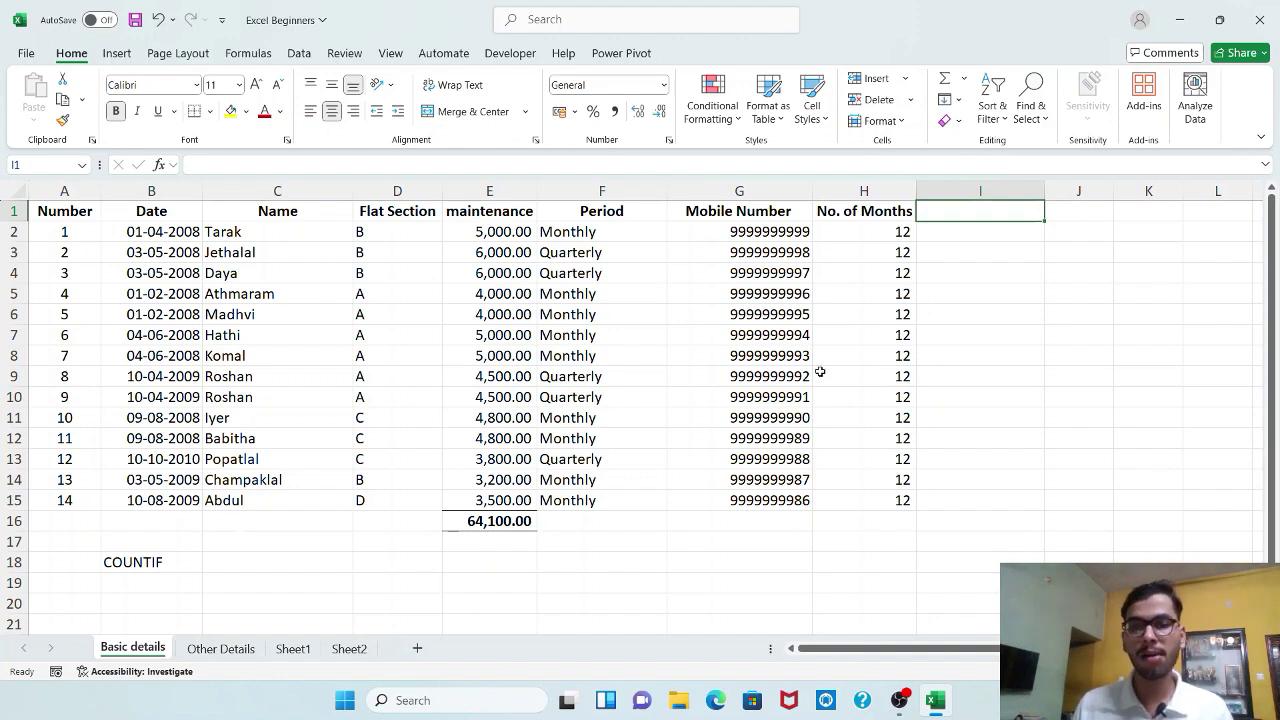
{"action": "left_click", "coordinate": [500, 524]}
{"action": "left_click", "coordinate": [502, 555]}
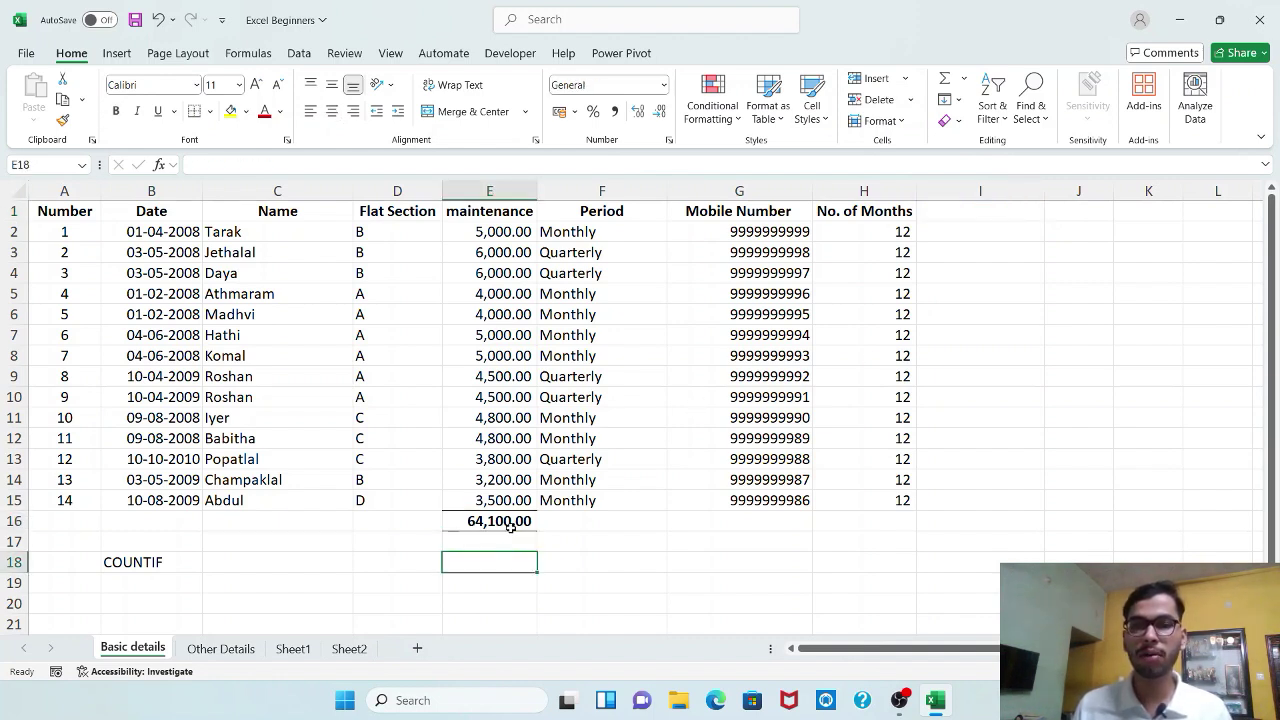
{"action": "left_click", "coordinate": [512, 527]}
{"action": "double_click", "coordinate": [533, 528]}
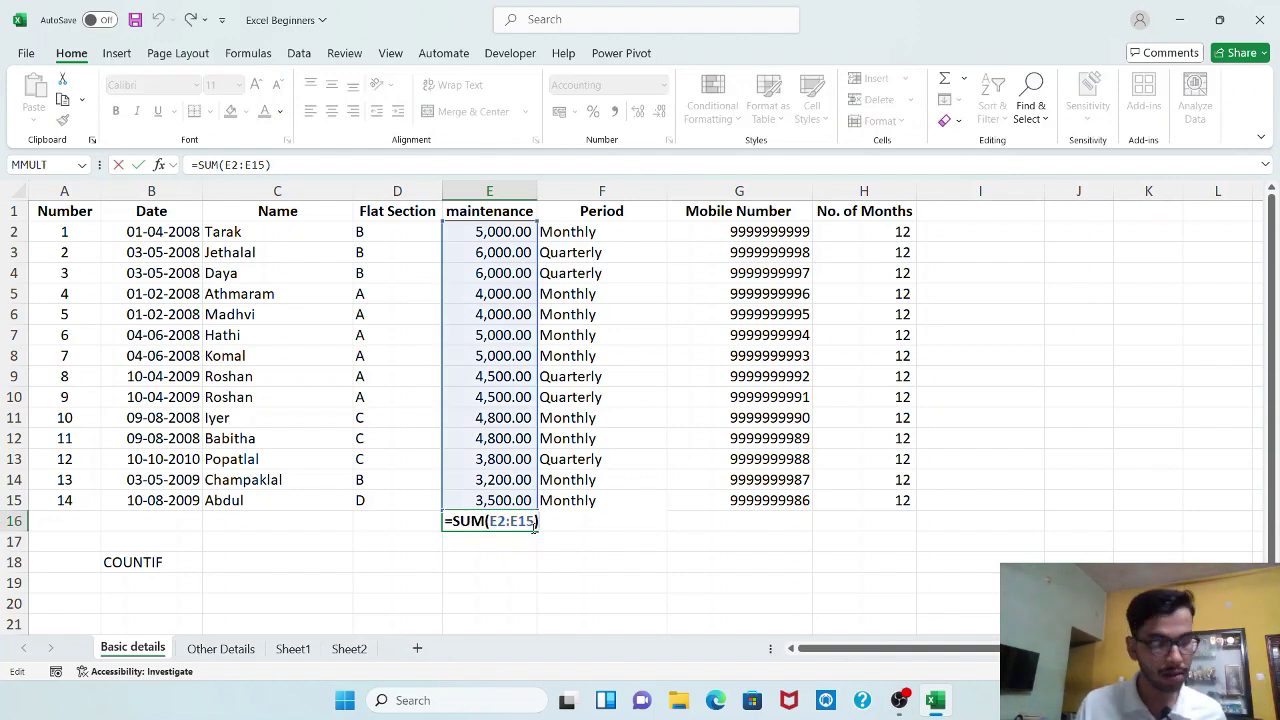
{"action": "key", "text": "Return"}
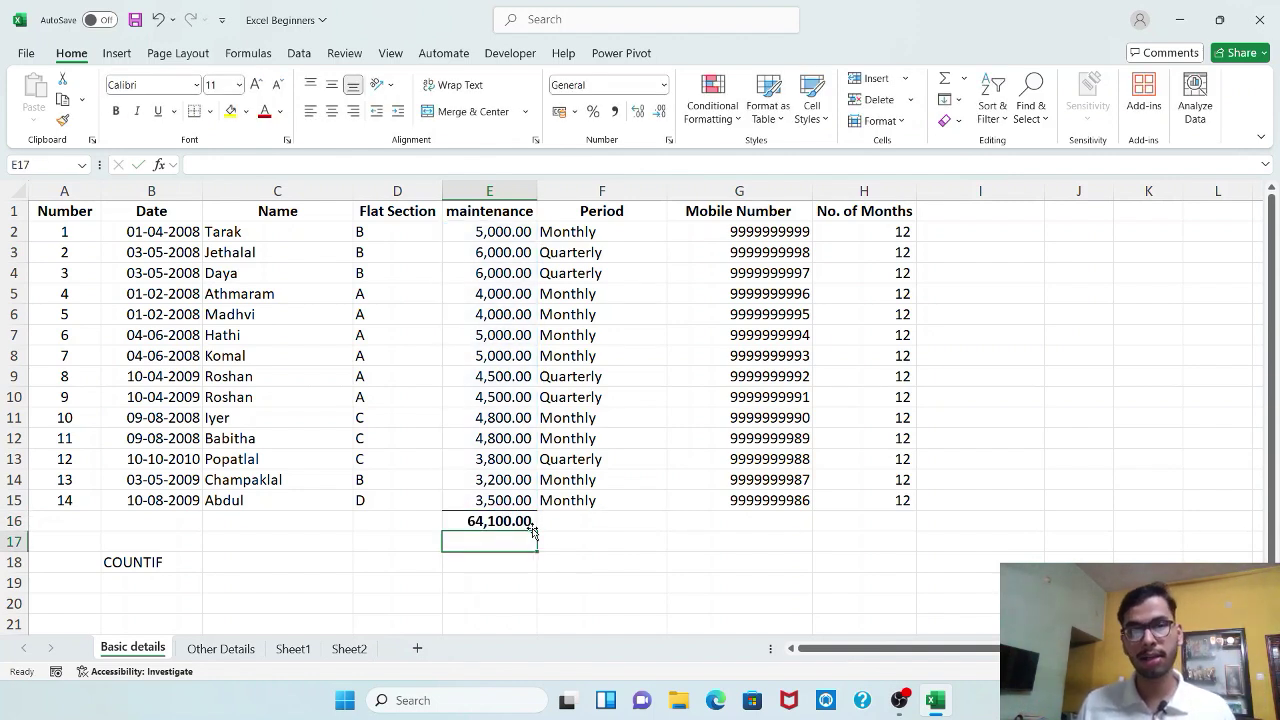
{"action": "left_click", "coordinate": [1071, 205]}
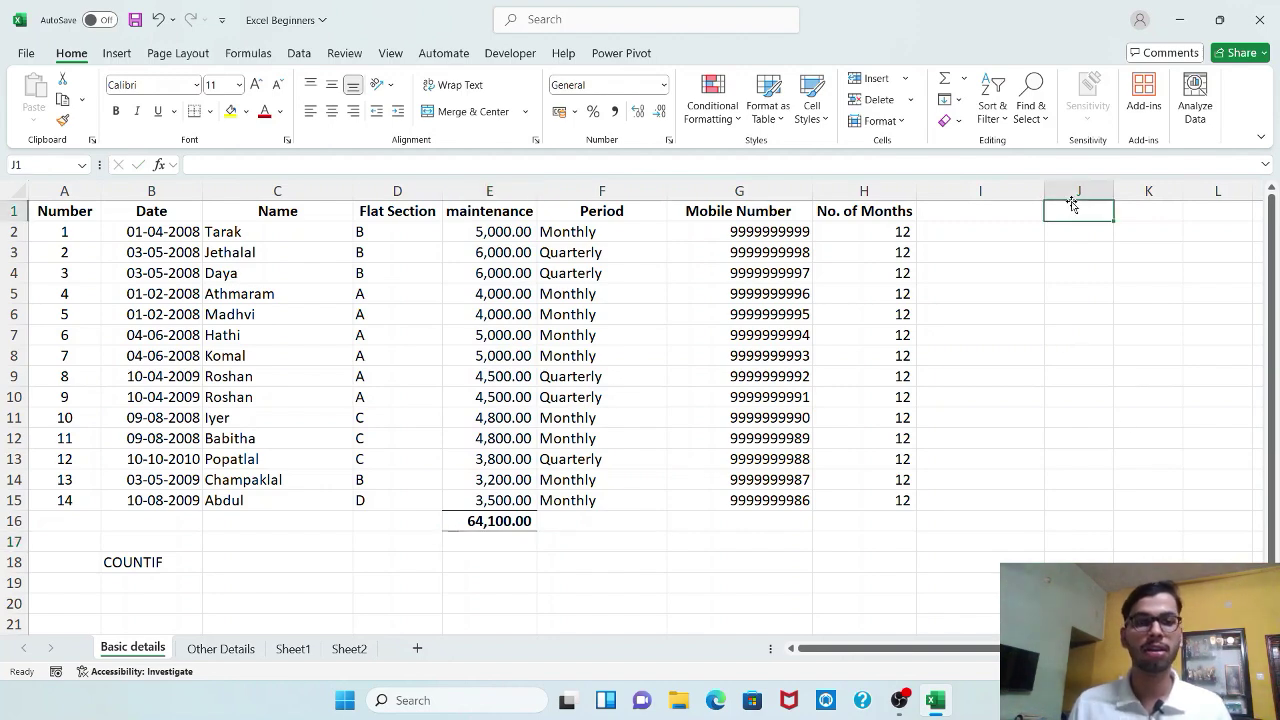
- Enter 64100 as a fixed value in C5 of Other Details for the total monthly maintenance collection
{"action": "left_click", "coordinate": [220, 649]}
{"action": "type", "text": "64100"}
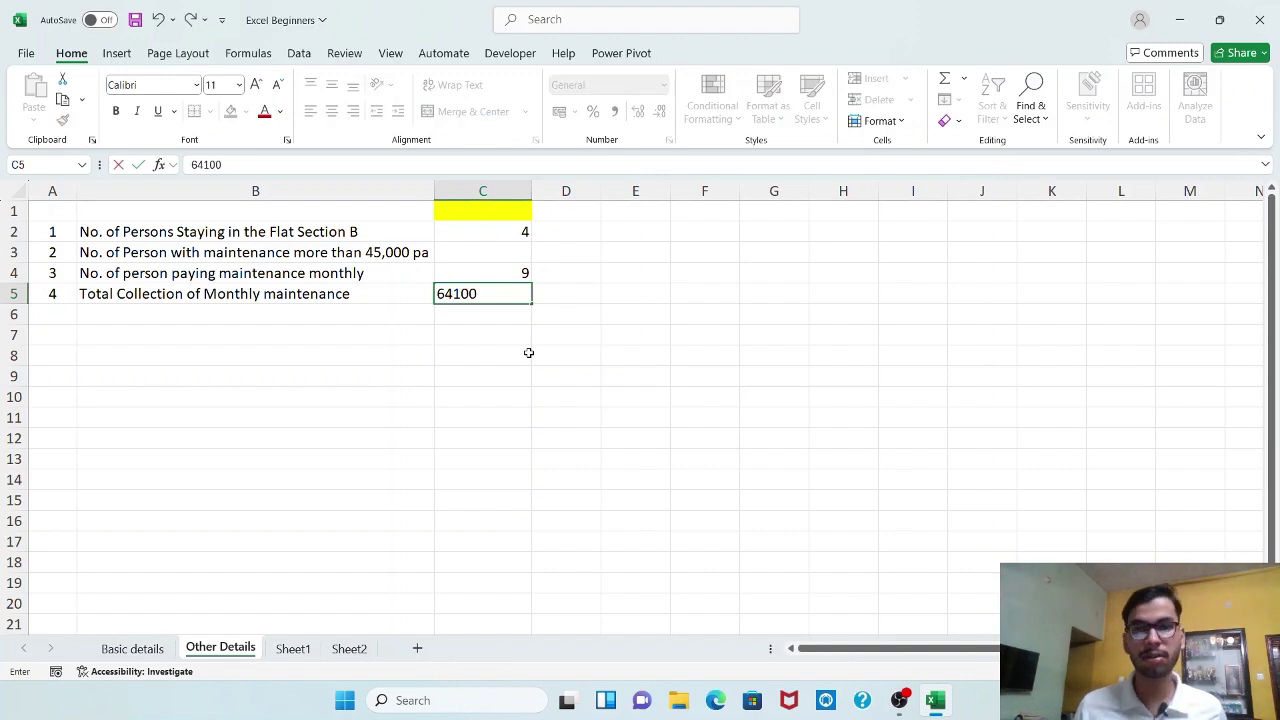
{"action": "key", "text": "Return"}
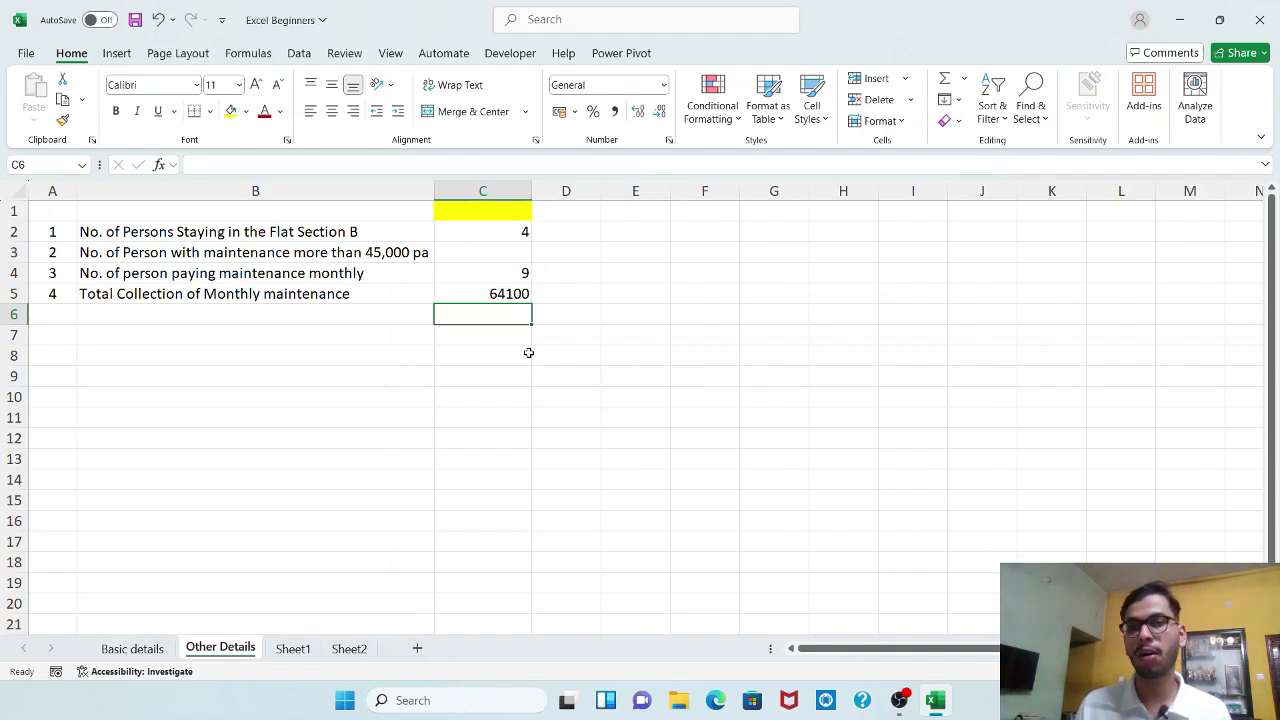
- Set the first maintenance amount, in E2 of Basic details, to 4,500
{"action": "left_click", "coordinate": [134, 649]}
{"action": "left_click", "coordinate": [531, 229]}
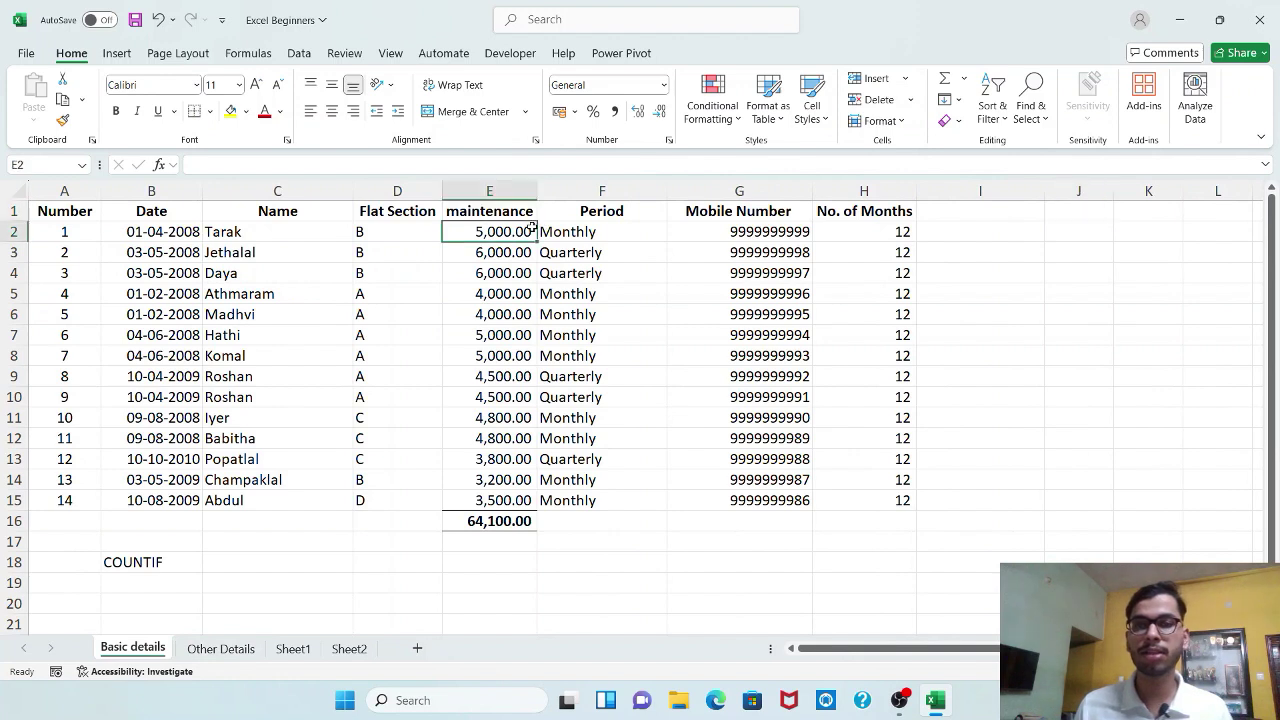
{"action": "left_click", "coordinate": [193, 165]}
{"action": "type", "text": "45"}
{"action": "key", "text": "Return"}
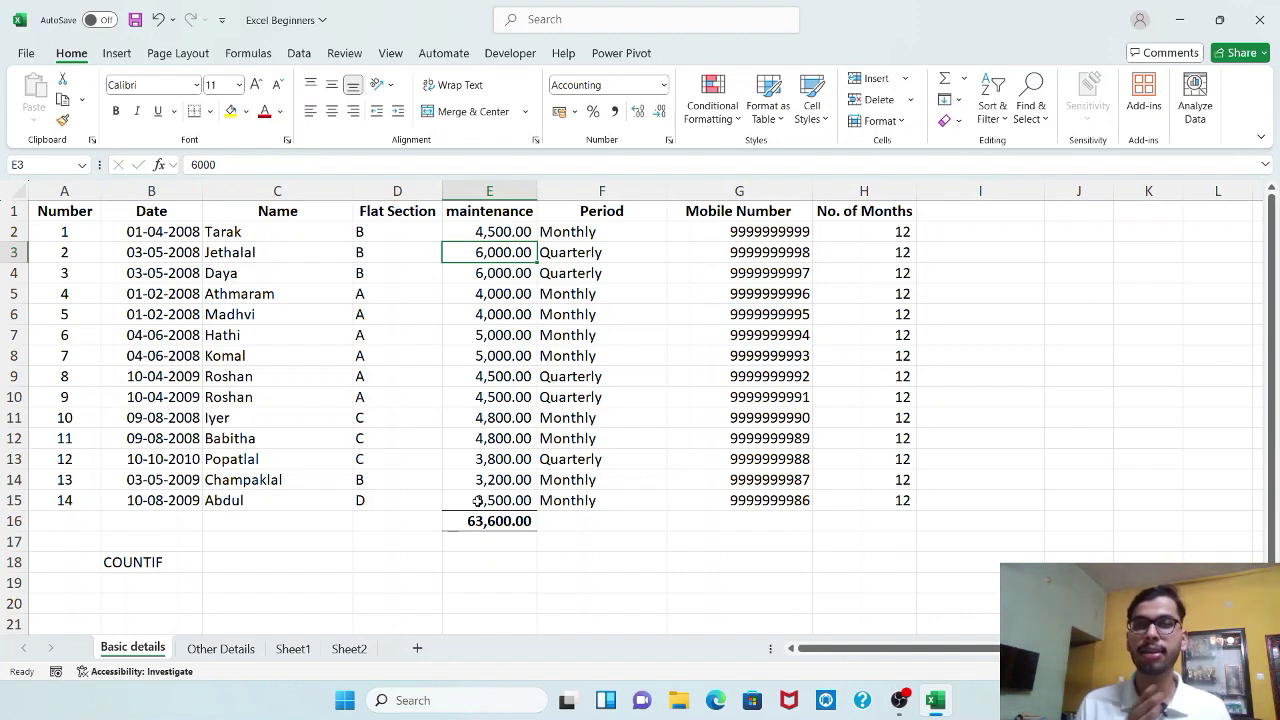
{"action": "left_click", "coordinate": [1060, 218]}
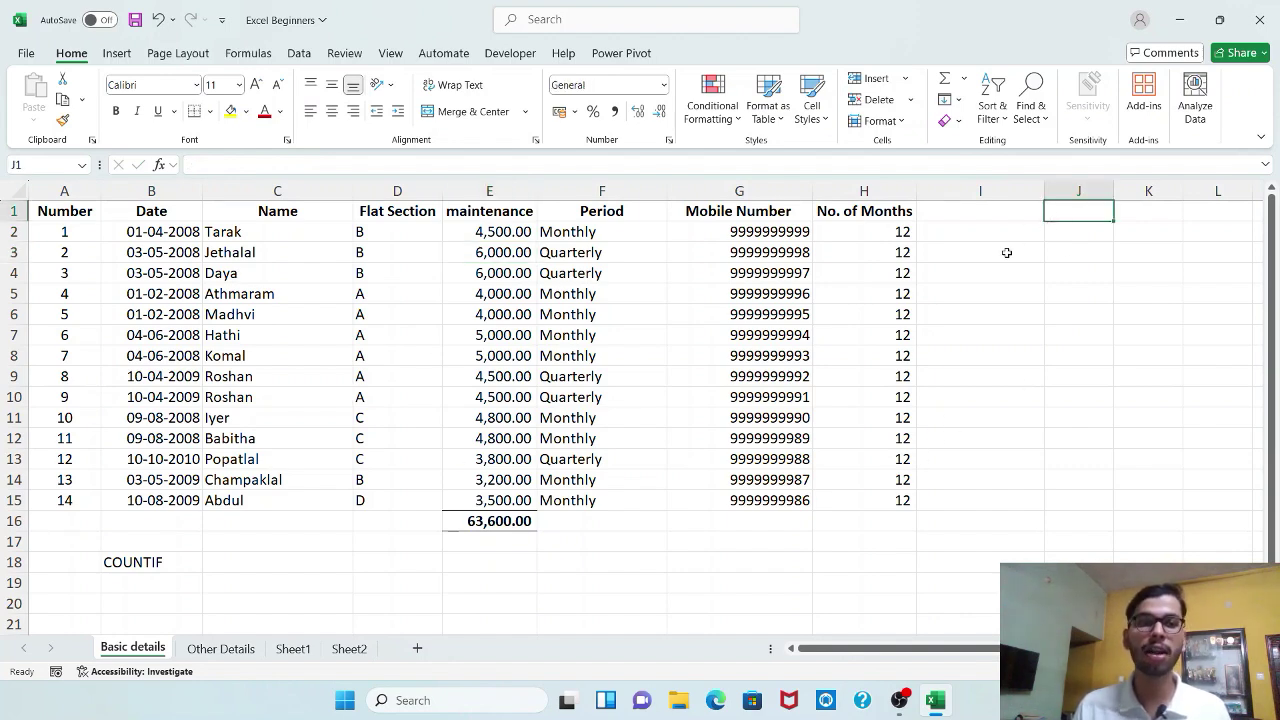
- Link the total monthly maintenance collection in C5 of Other Details to E16 of Basic details and compare both totals
{"action": "left_click", "coordinate": [212, 649]}
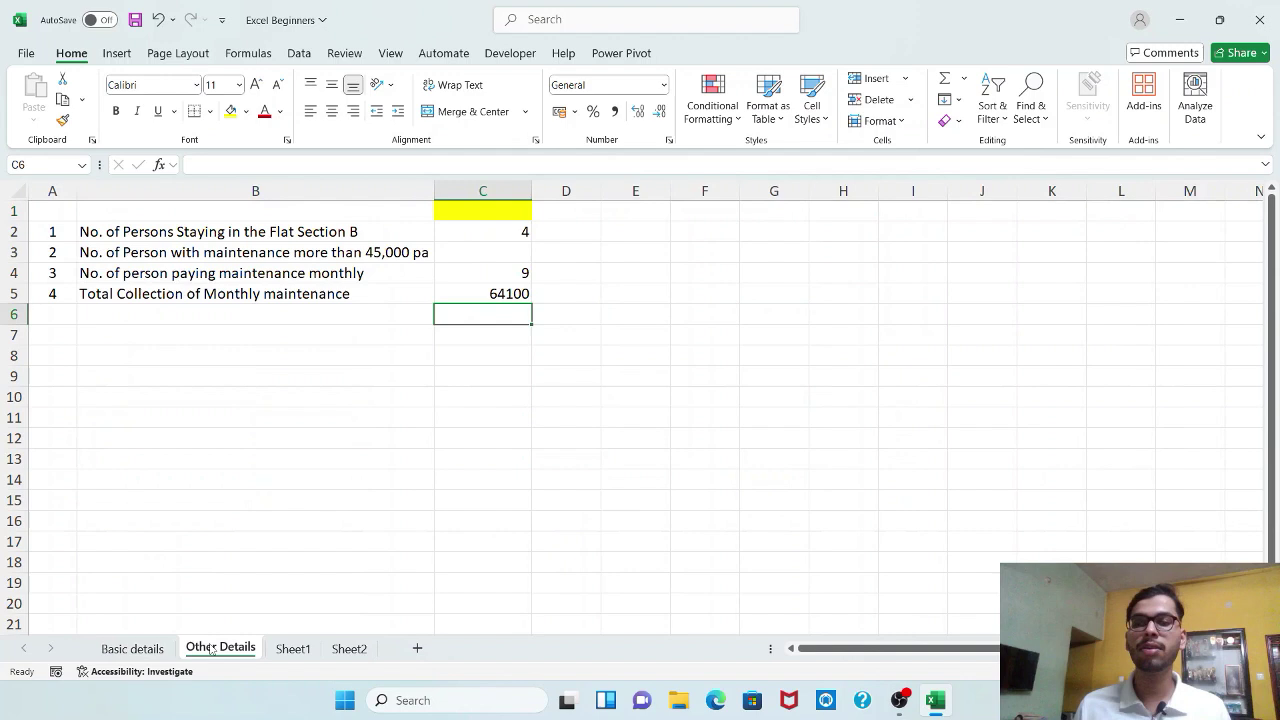
{"action": "left_click", "coordinate": [437, 298]}
{"action": "type", "text": "="}
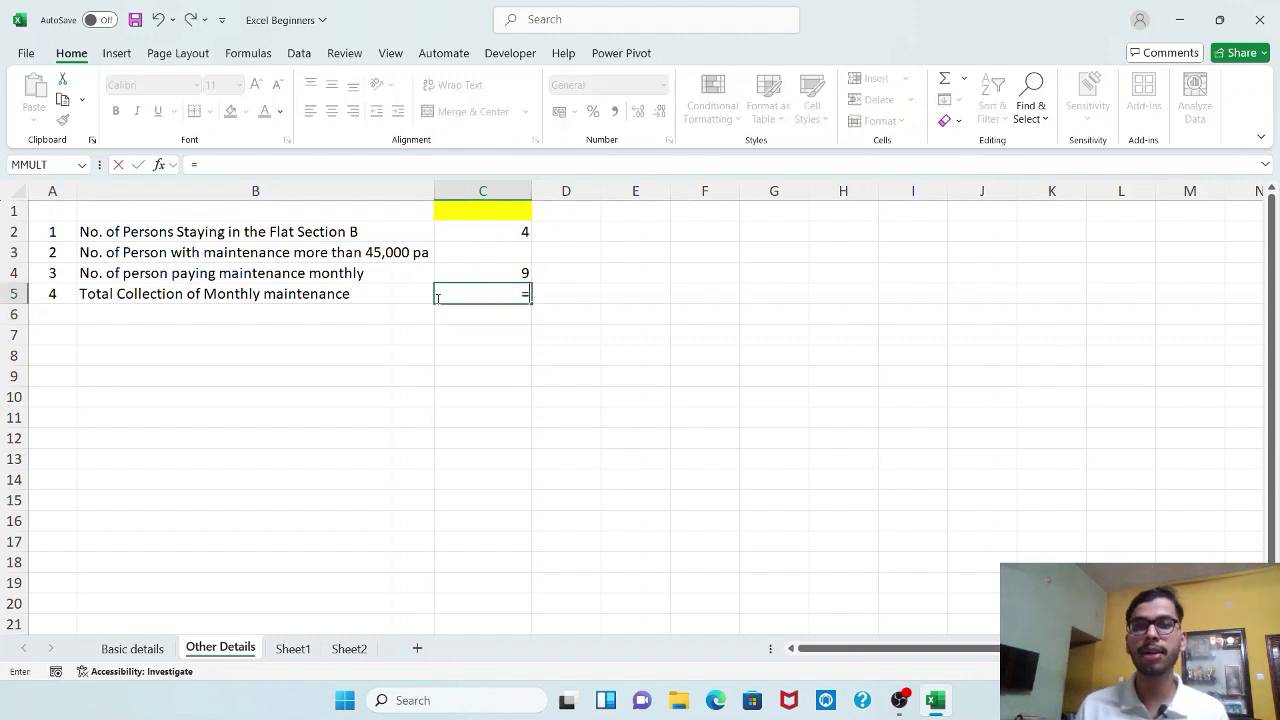
{"action": "left_click", "coordinate": [106, 650]}
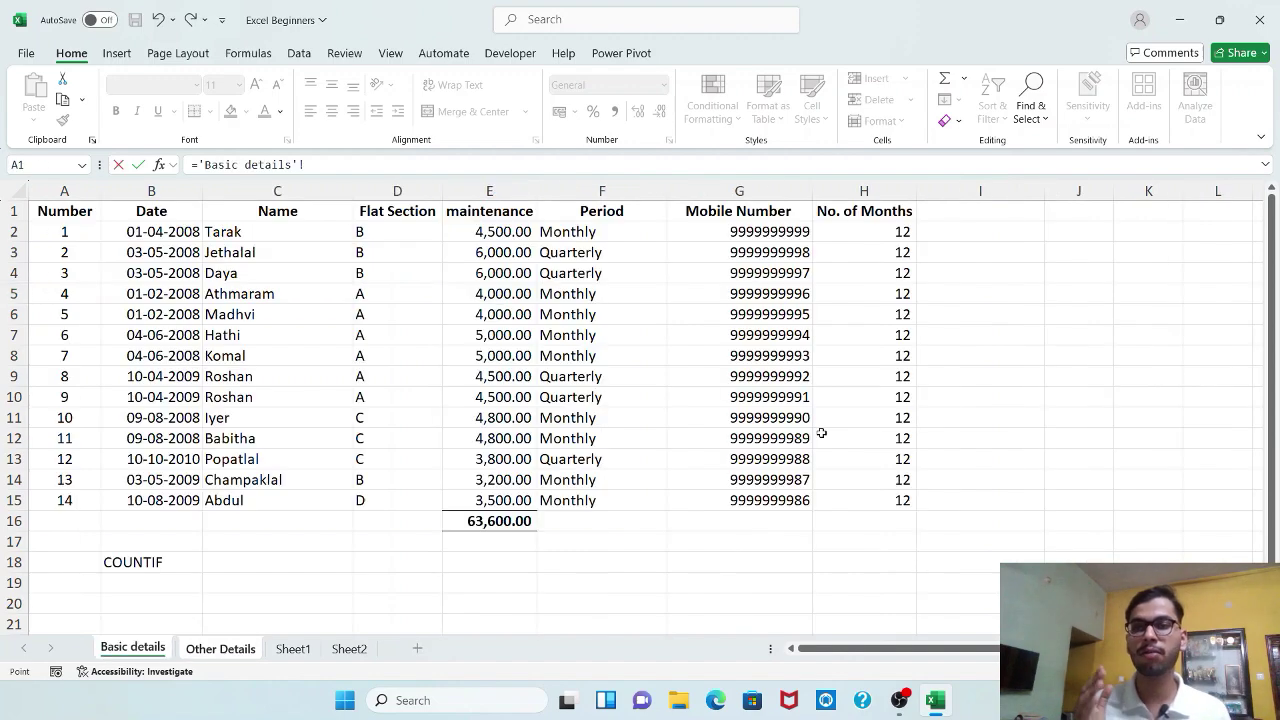
{"action": "left_click", "coordinate": [502, 521]}
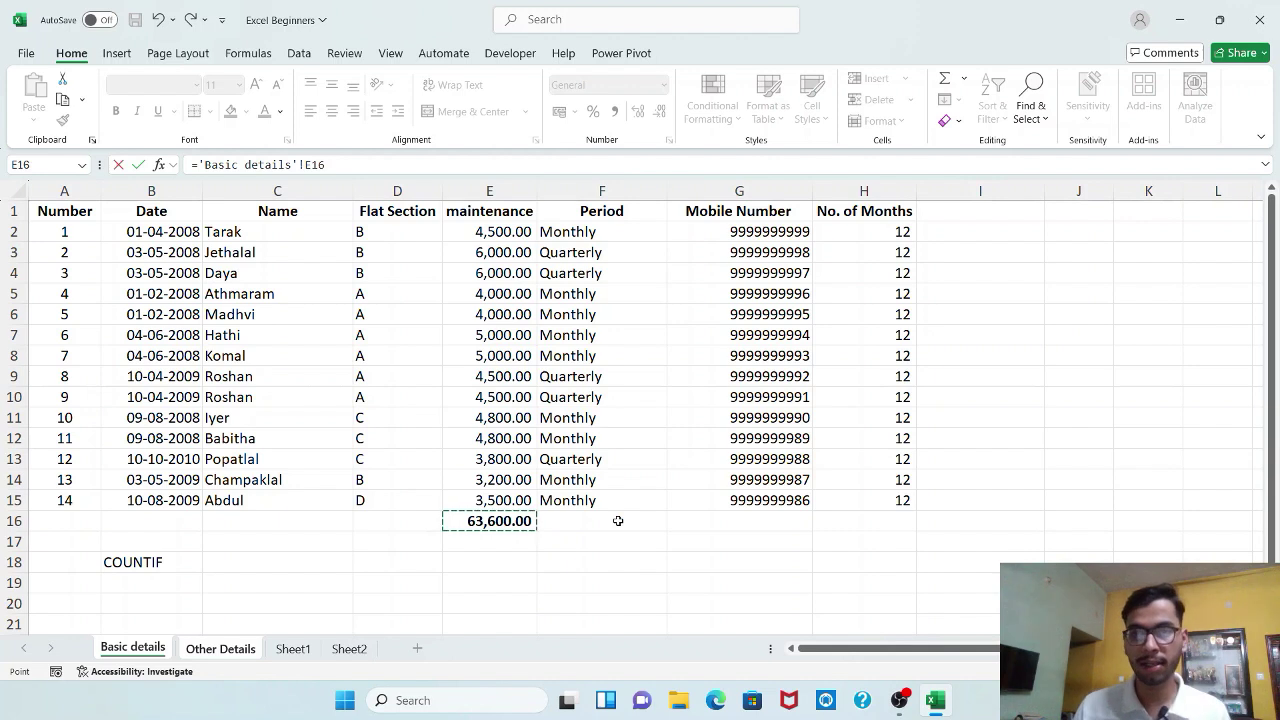
{"action": "key", "text": "Return"}
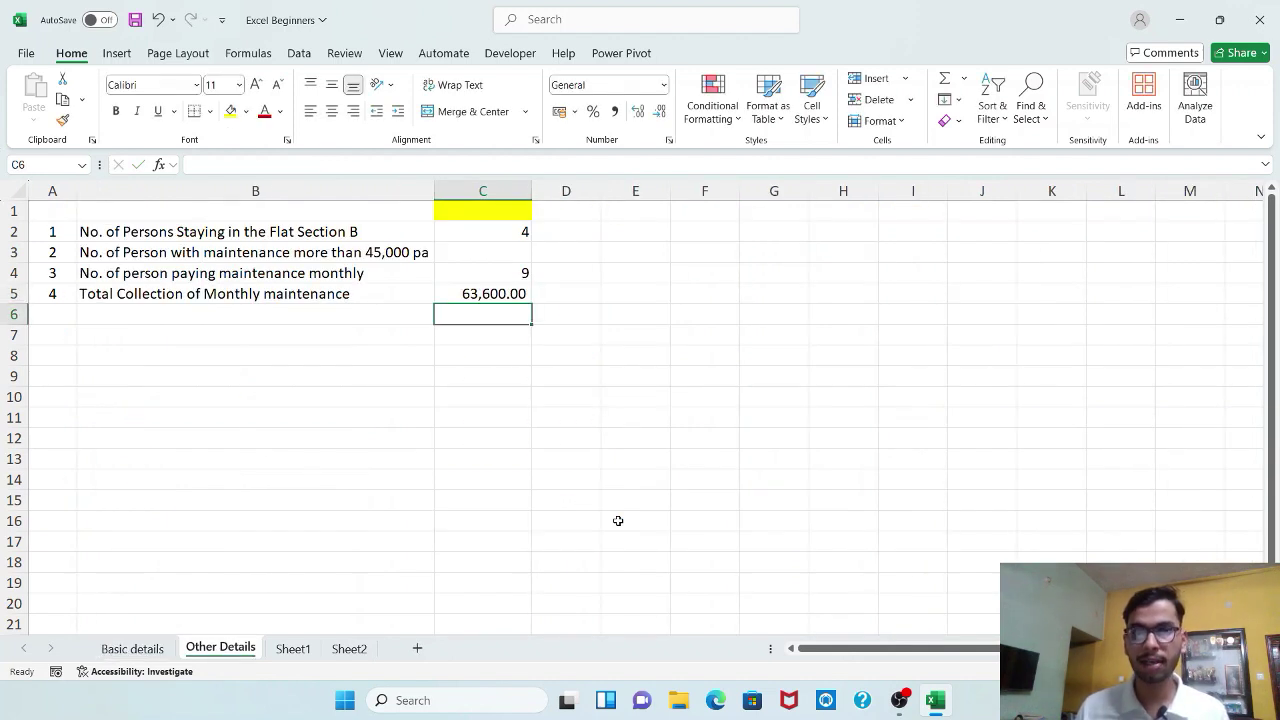
{"action": "left_click", "coordinate": [150, 655]}
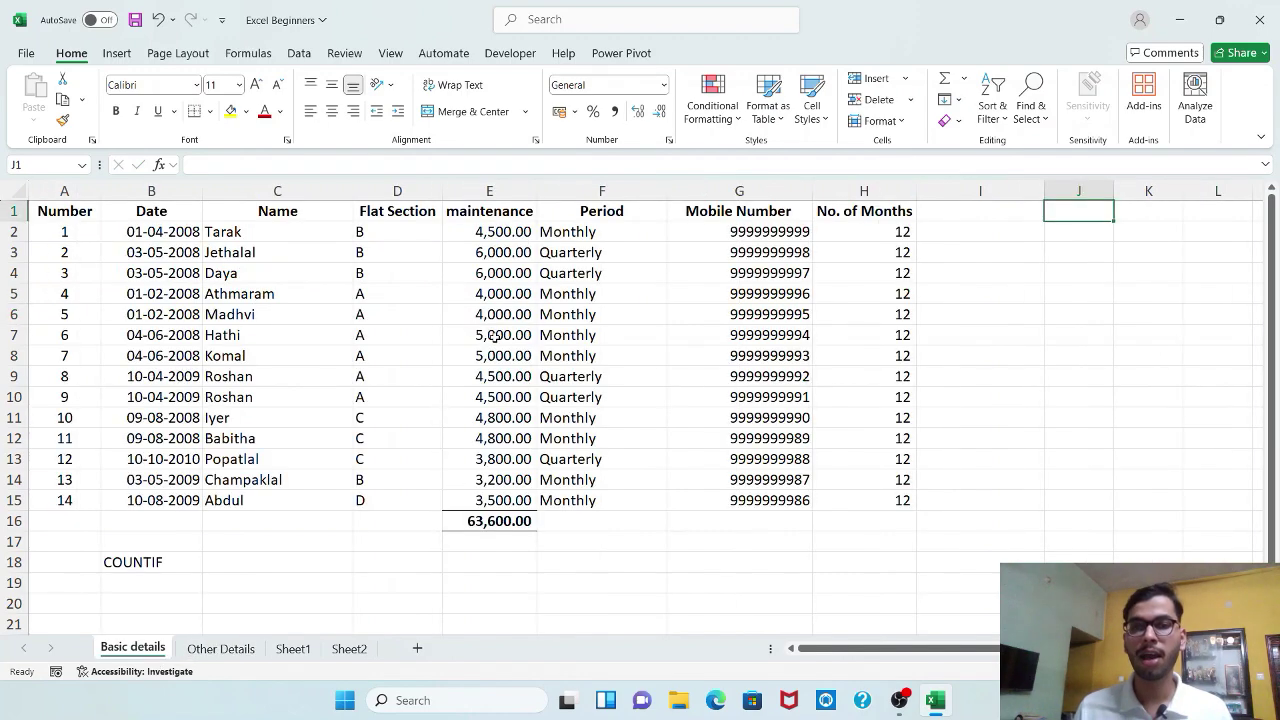
{"action": "left_click", "coordinate": [221, 649]}
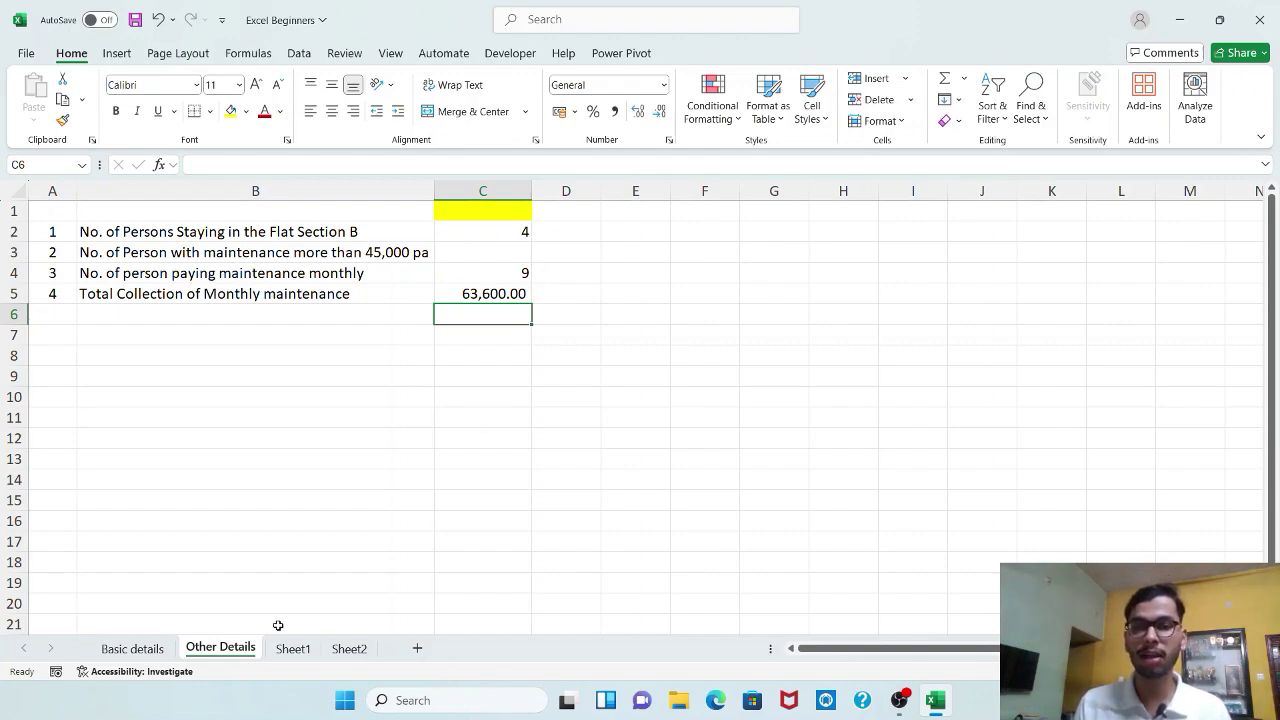
- Set the first maintenance amount, in E2 of Basic details, to 5,000
{"action": "left_click", "coordinate": [152, 647]}
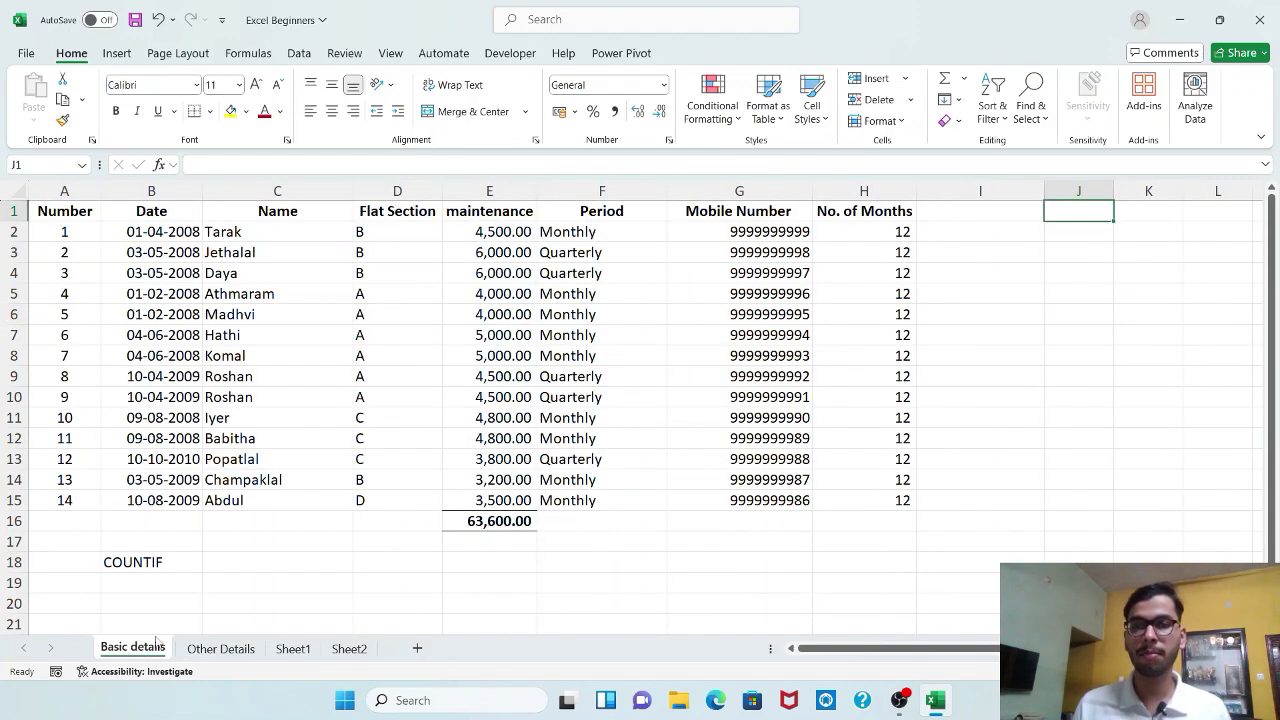
{"action": "left_click", "coordinate": [528, 232]}
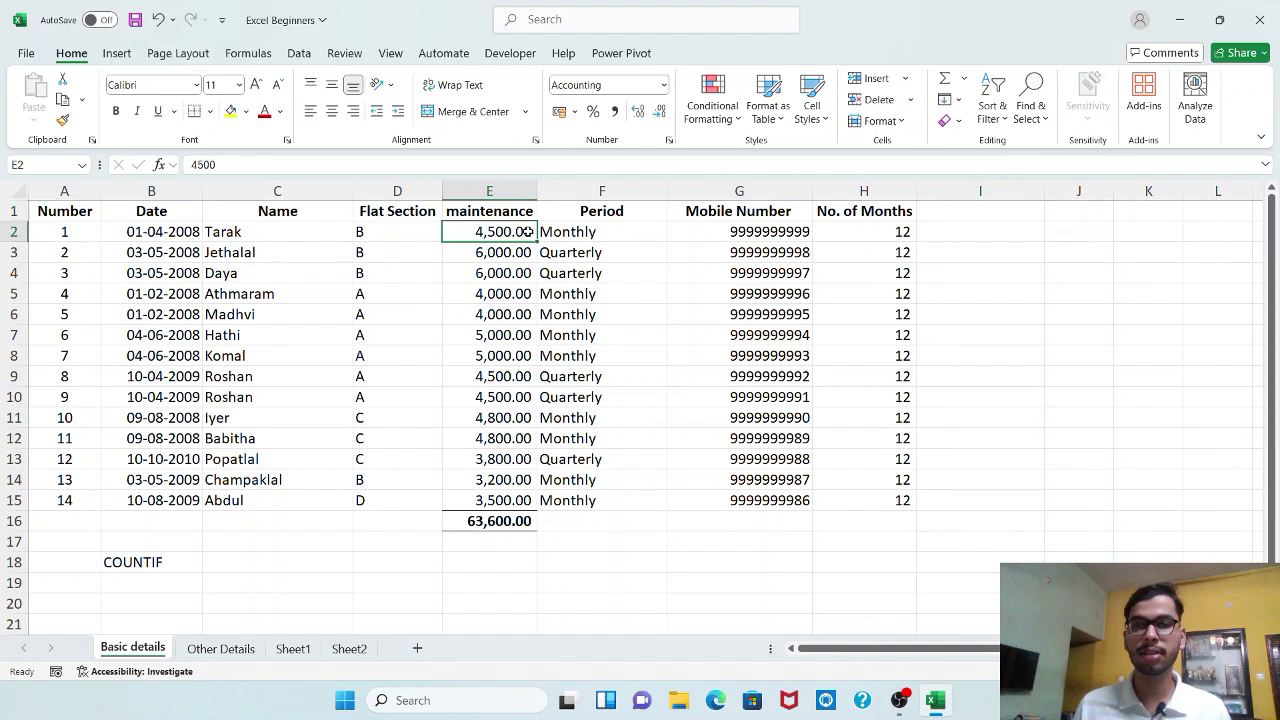
{"action": "left_click", "coordinate": [197, 164]}
{"action": "key", "text": "BackSpace"}
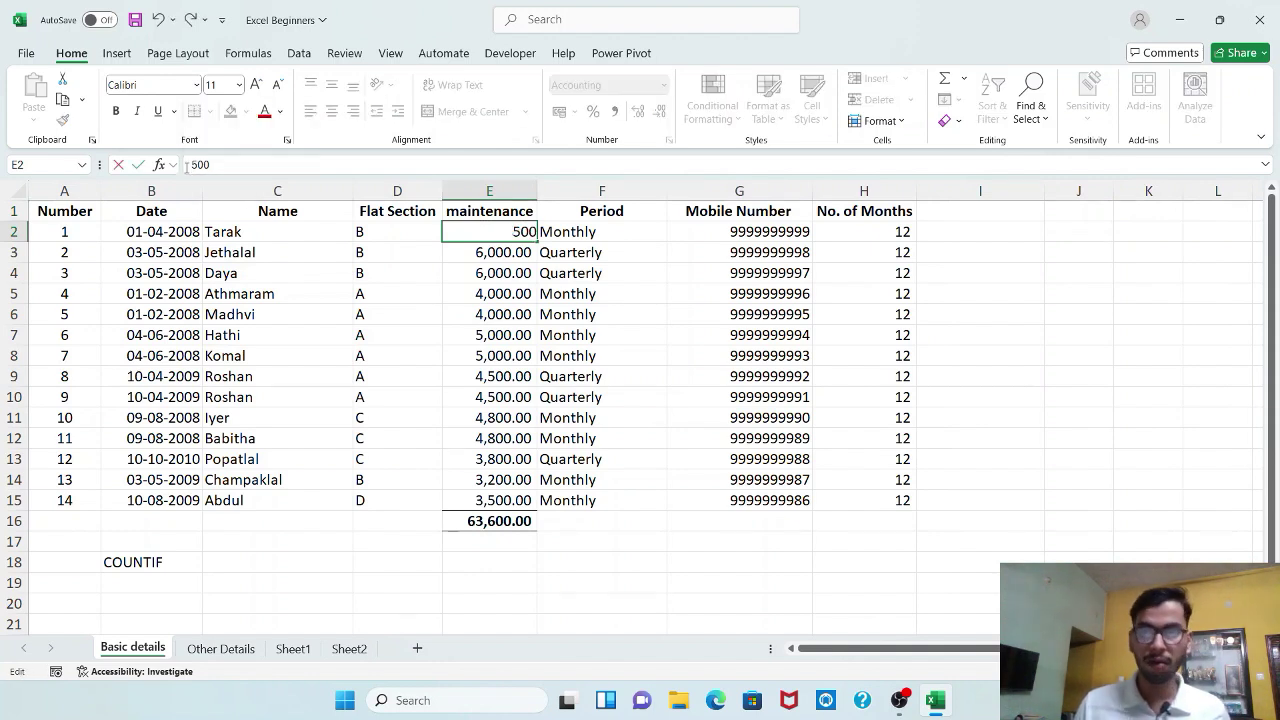
{"action": "type", "text": "0"}
{"action": "key", "text": "Return"}
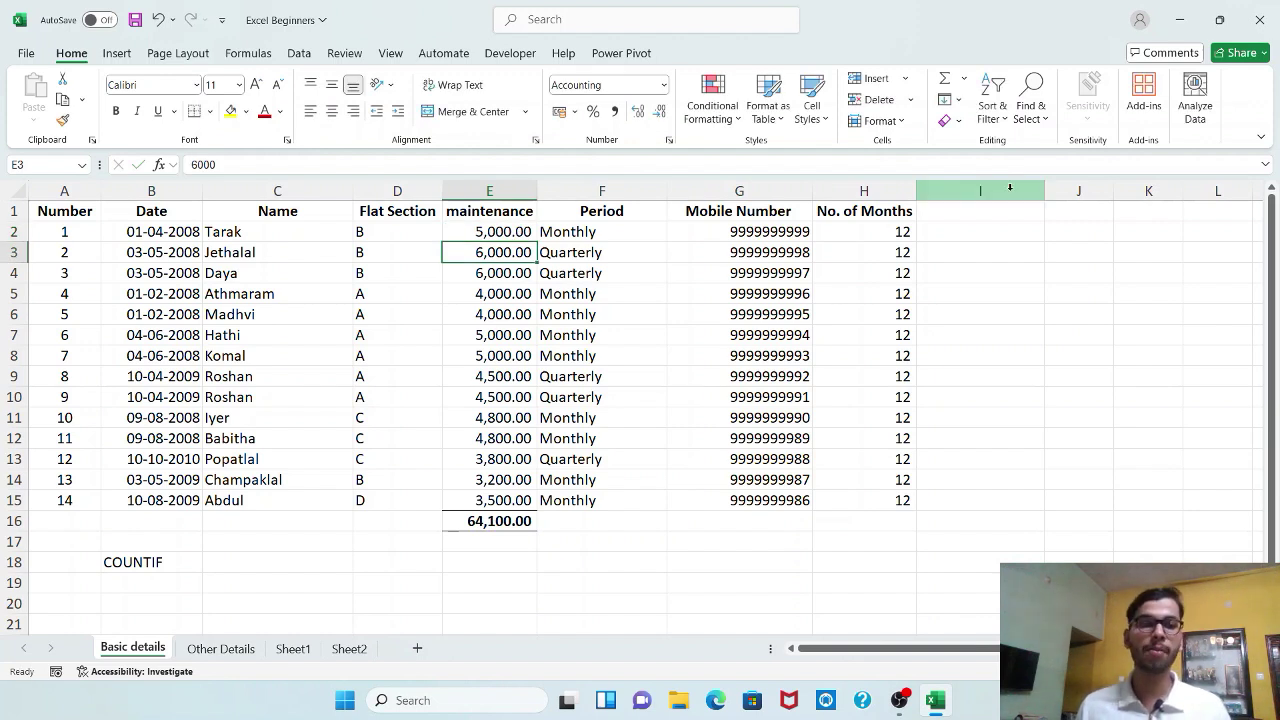
{"action": "left_click", "coordinate": [1050, 216]}
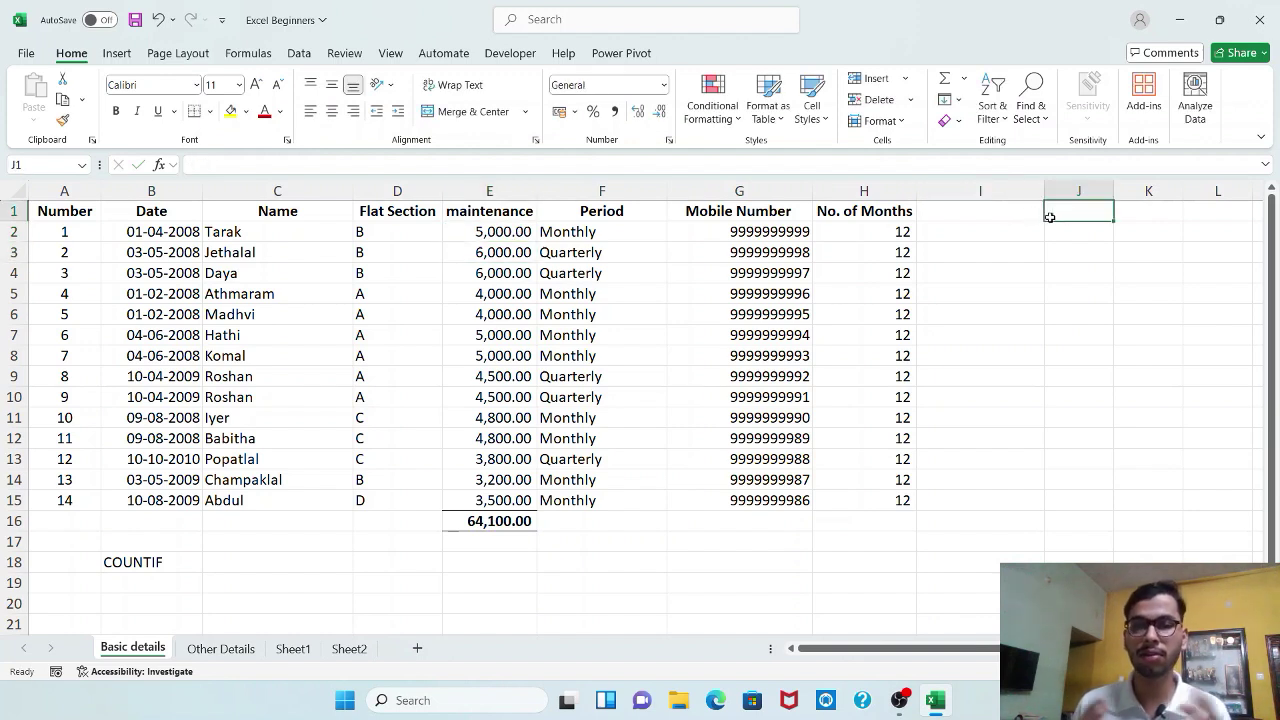
- Check the linked total on Other Details and select row 3 with the question on maintenance above 45,000
{"action": "left_click", "coordinate": [221, 648]}
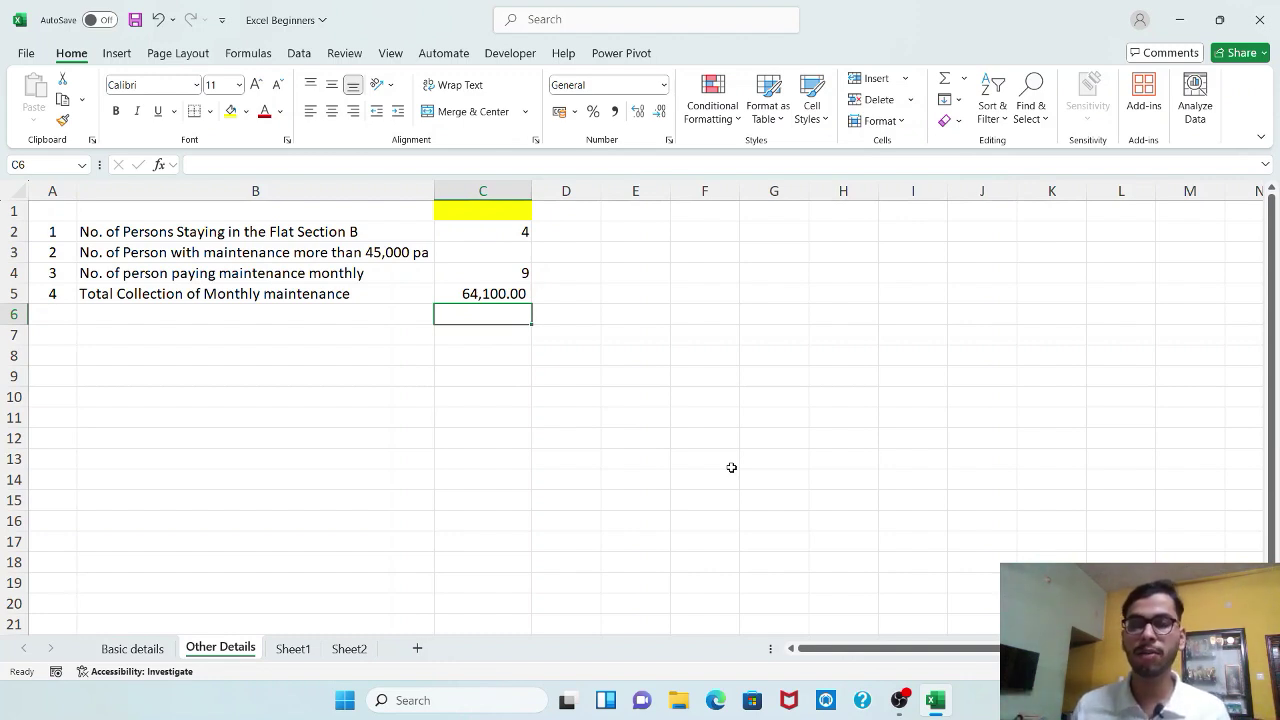
{"action": "left_click", "coordinate": [14, 252]}
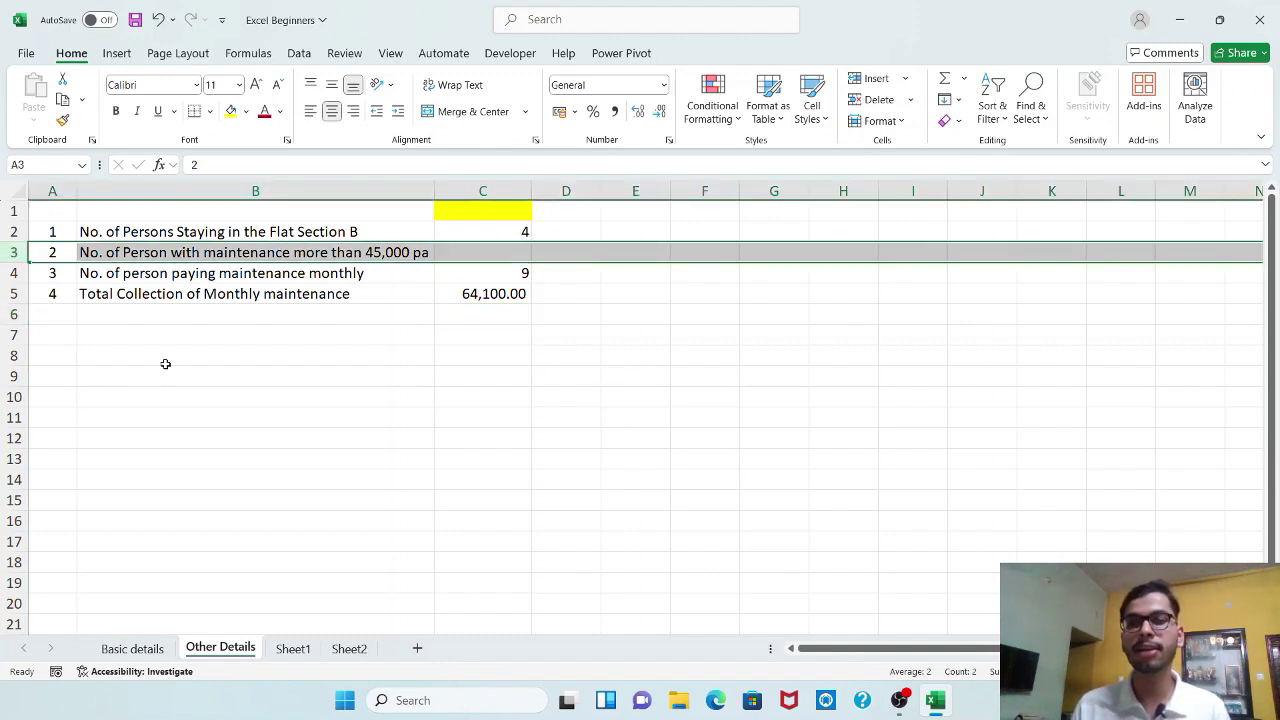